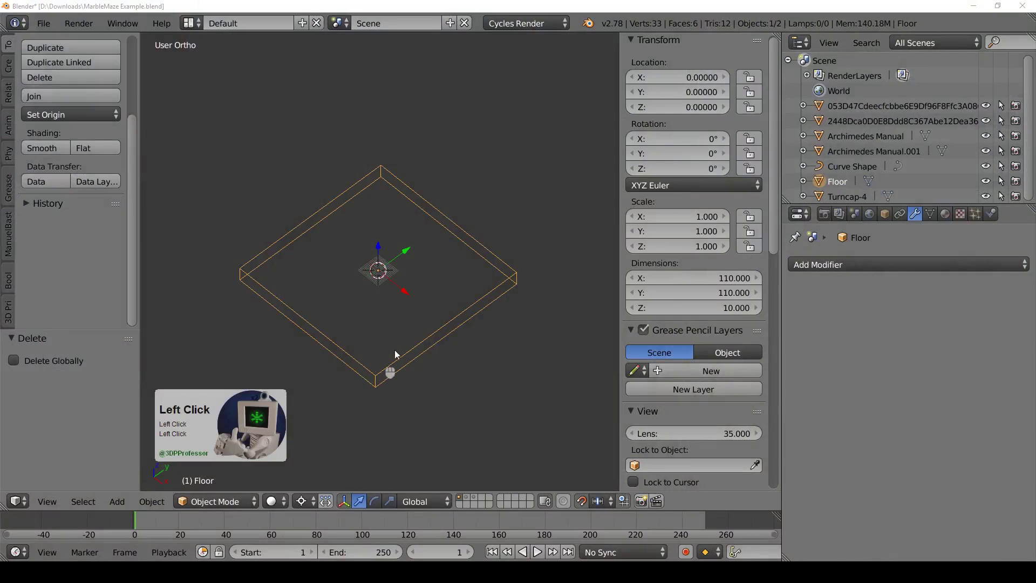
Inspect the maze floor and select the half-circle profile curve at its centre.
{"action": "scroll", "coordinate": [402, 349], "scroll_direction": "up", "scroll_amount": 3}
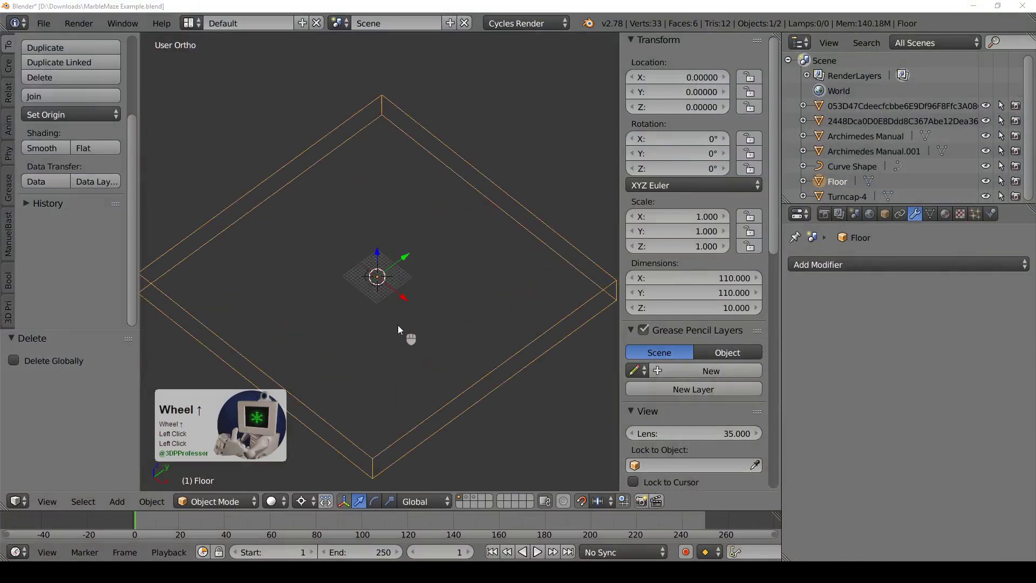
{"action": "mouse_move", "coordinate": [344, 300]}
{"action": "middle_mouse_down"}
{"action": "mouse_move", "coordinate": [359, 322]}
{"action": "mouse_move", "coordinate": [425, 293]}
{"action": "mouse_move", "coordinate": [499, 287]}
{"action": "mouse_move", "coordinate": [356, 292]}
{"action": "middle_mouse_up"}
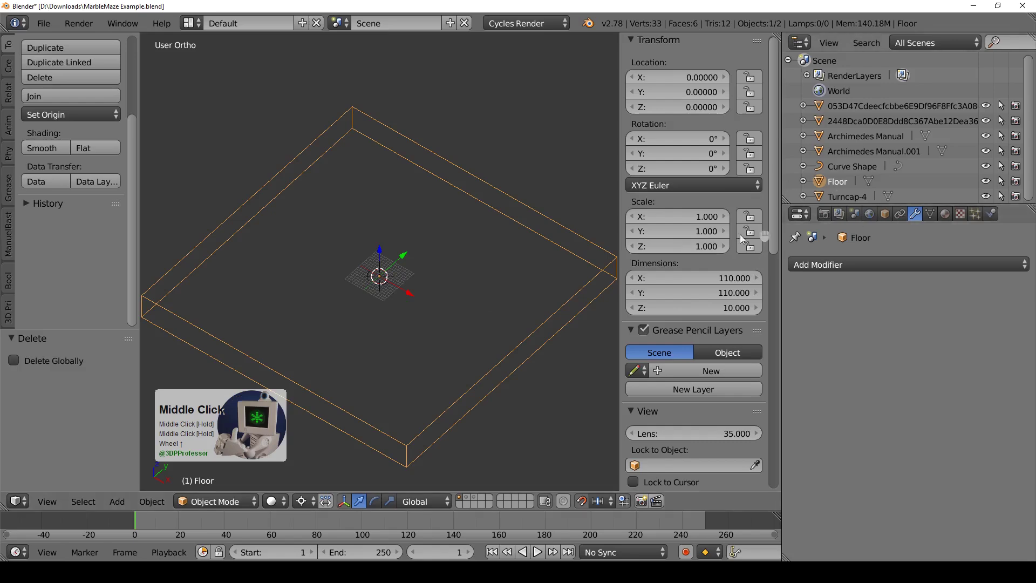
{"action": "scroll", "coordinate": [402, 313], "scroll_direction": "up", "scroll_amount": 4}
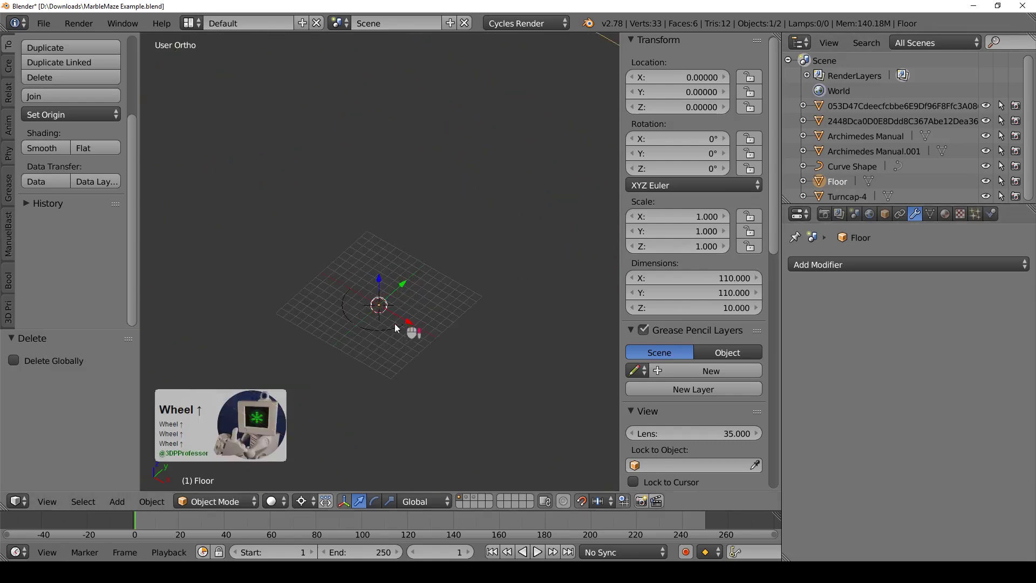
{"action": "left_click", "coordinate": [371, 330]}
{"action": "middle_click_drag", "start_coordinate": [322, 268], "coordinate": [371, 293]}
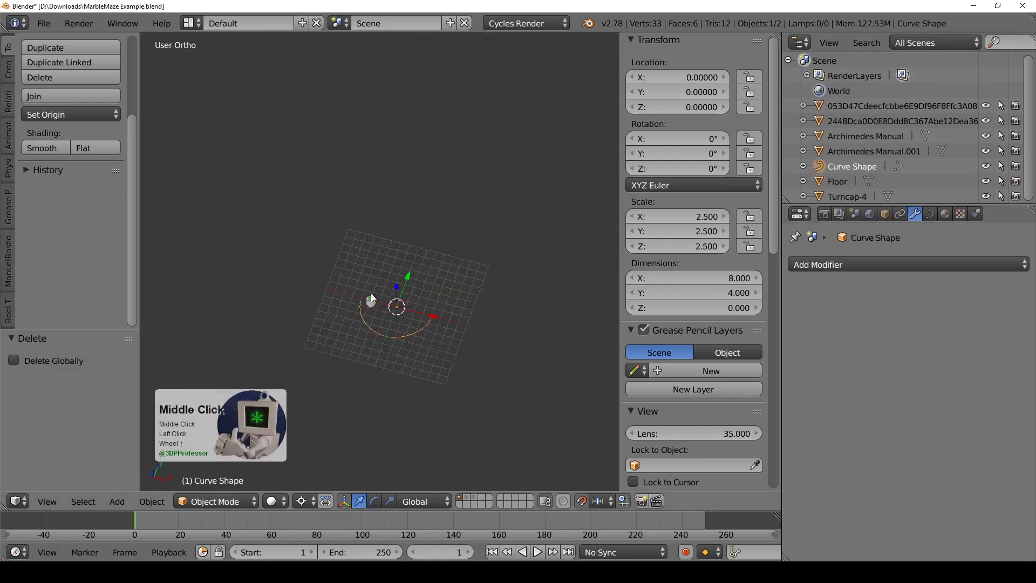
Add a Bezier curve at the floor's centre.
{"action": "scroll", "coordinate": [362, 271], "scroll_direction": "down", "scroll_amount": 2}
{"action": "key", "text": "shift+a"}
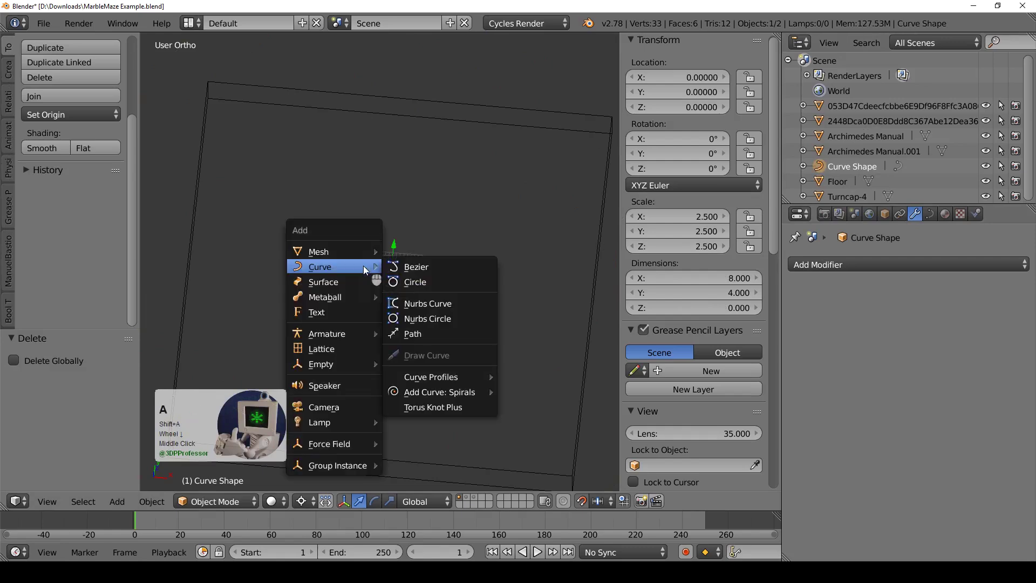
{"action": "mouse_move", "coordinate": [360, 251]}
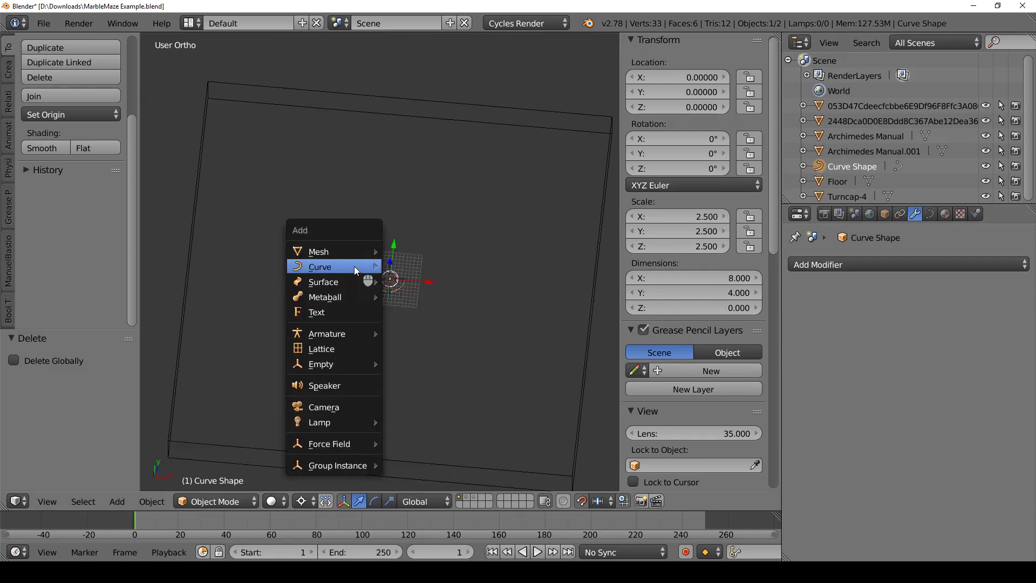
{"action": "left_click", "coordinate": [408, 268]}
{"action": "scroll", "coordinate": [428, 283], "scroll_direction": "up", "scroll_amount": 2}
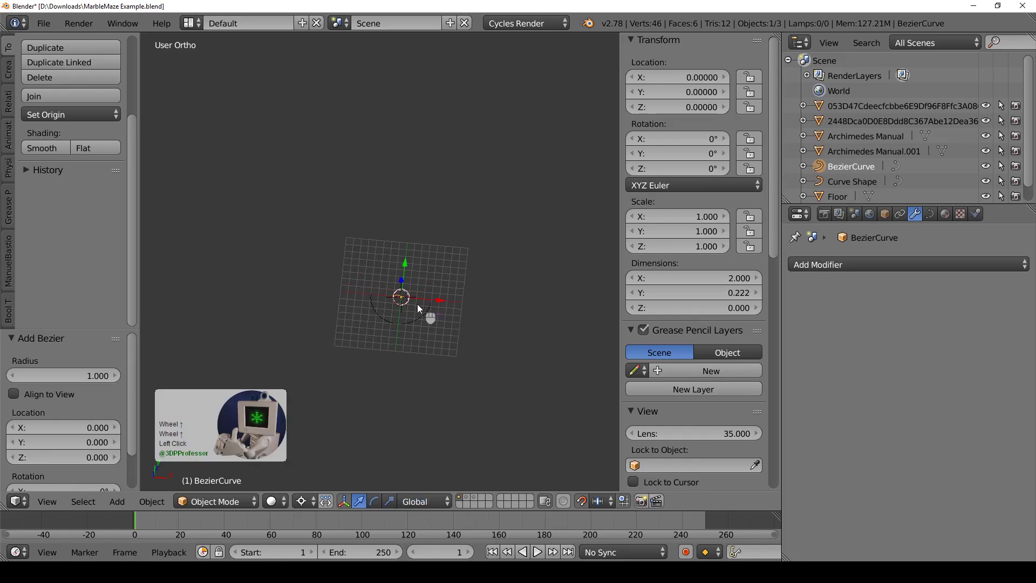
Scale all points of the Bezier curve up uniformly by a factor of about 17.7 in Edit Mode.
{"action": "key", "text": "Tab"}
{"action": "key", "text": "a"}
{"action": "key", "text": "a"}
{"action": "key", "text": "a"}
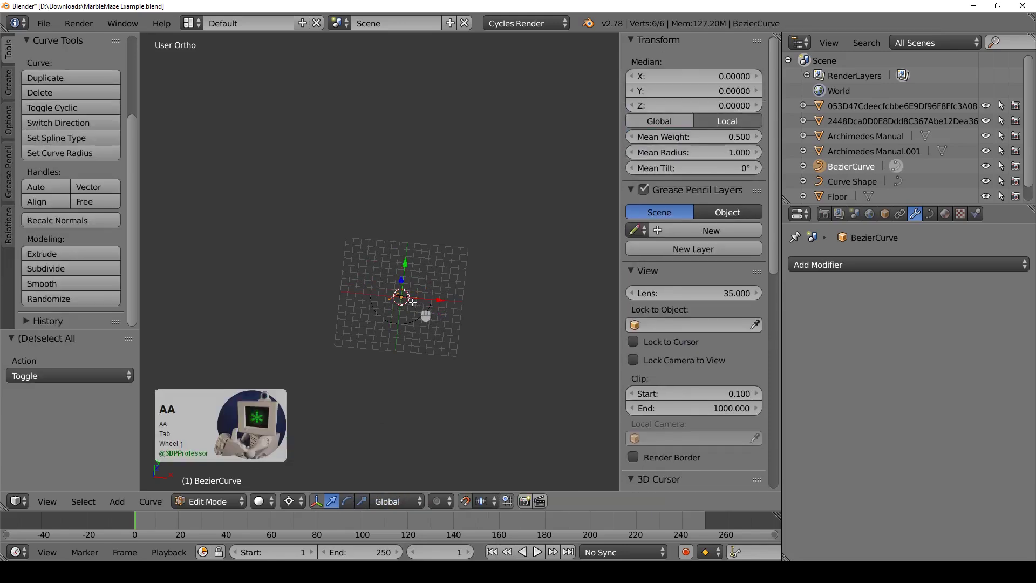
{"action": "key", "text": "s"}
{"action": "left_click", "coordinate": [598, 405]}
{"action": "scroll", "coordinate": [487, 309], "scroll_direction": "down", "scroll_amount": 2}
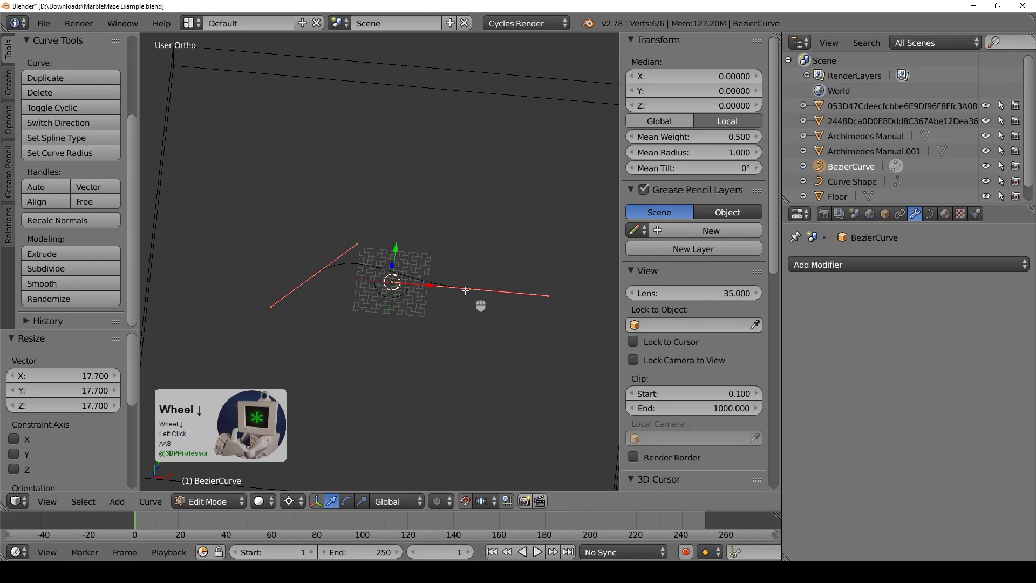
{"action": "left_click", "coordinate": [467, 291]}
{"action": "middle_click_drag", "start_coordinate": [471, 292], "coordinate": [310, 225]}
{"action": "key", "text": "a"}
{"action": "key", "text": "a"}
{"action": "key", "text": "Tab"}
{"action": "key", "text": "Tab"}
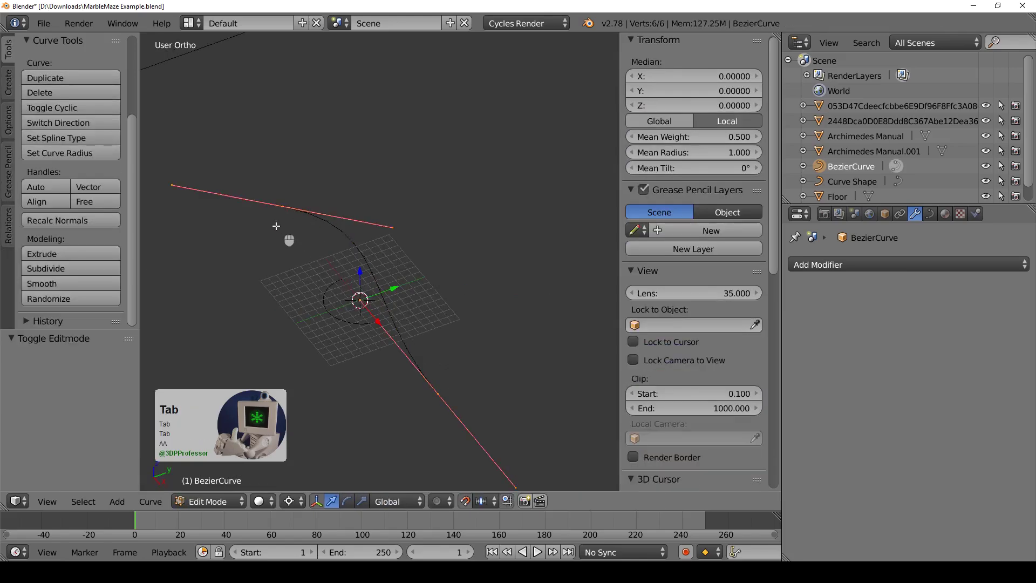
Flatten the handles of the control point at negative X by scaling them to 0 along Y.
{"action": "left_click", "coordinate": [277, 209]}
{"action": "key", "text": "KP_7"}
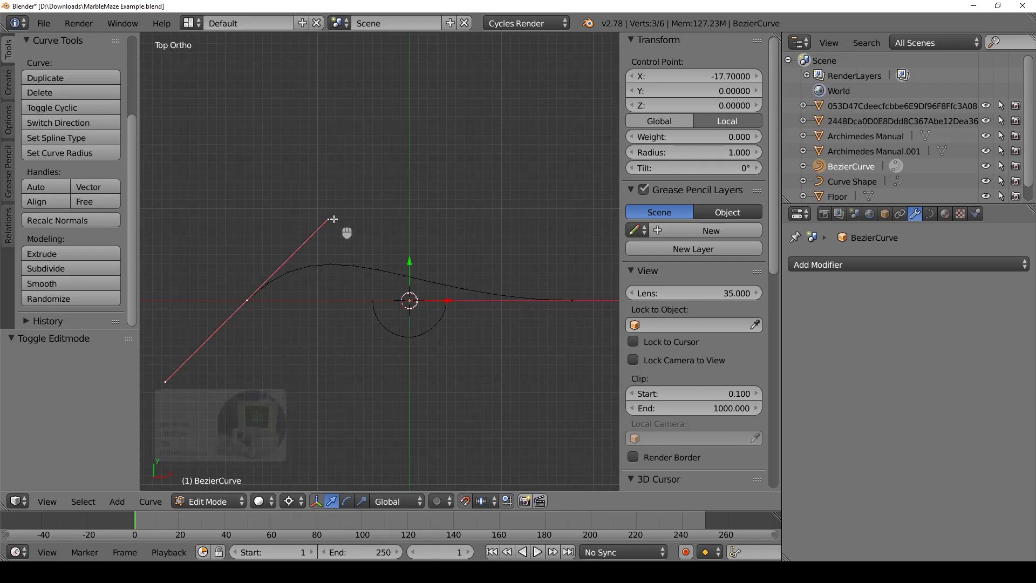
{"action": "key", "text": "s"}
{"action": "key", "text": "y"}
{"action": "key", "text": "KP_0"}
{"action": "key", "text": "KP_Enter"}
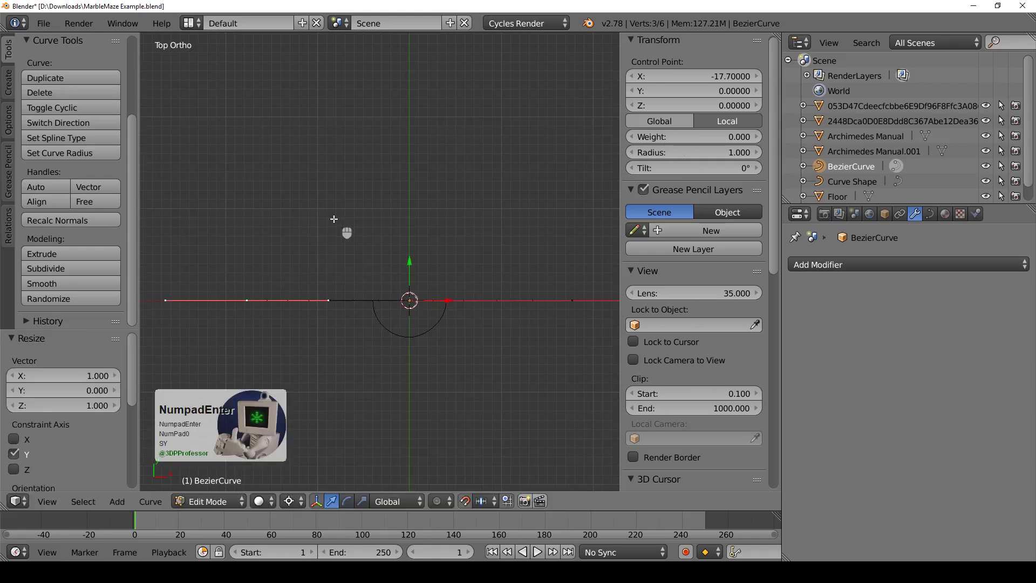
Raise the control point at negative X by 9 units along Z.
{"action": "key", "text": "Tab"}
{"action": "middle_click_drag", "start_coordinate": [346, 247], "coordinate": [334, 211]}
{"action": "key", "text": "Tab"}
{"action": "left_click", "coordinate": [244, 285]}
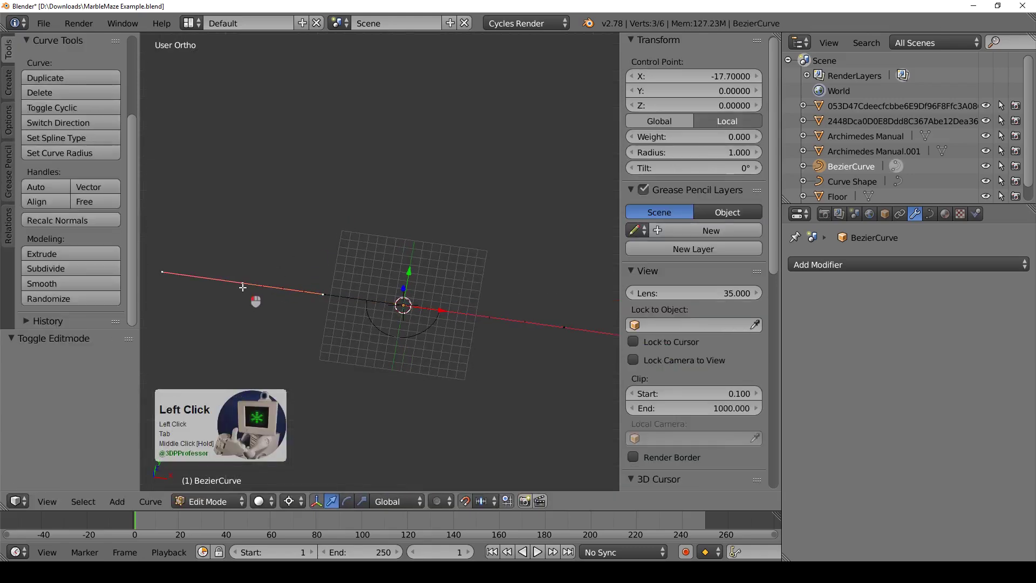
{"action": "key", "text": "g"}
{"action": "key", "text": "z"}
{"action": "left_click", "coordinate": [249, 257]}
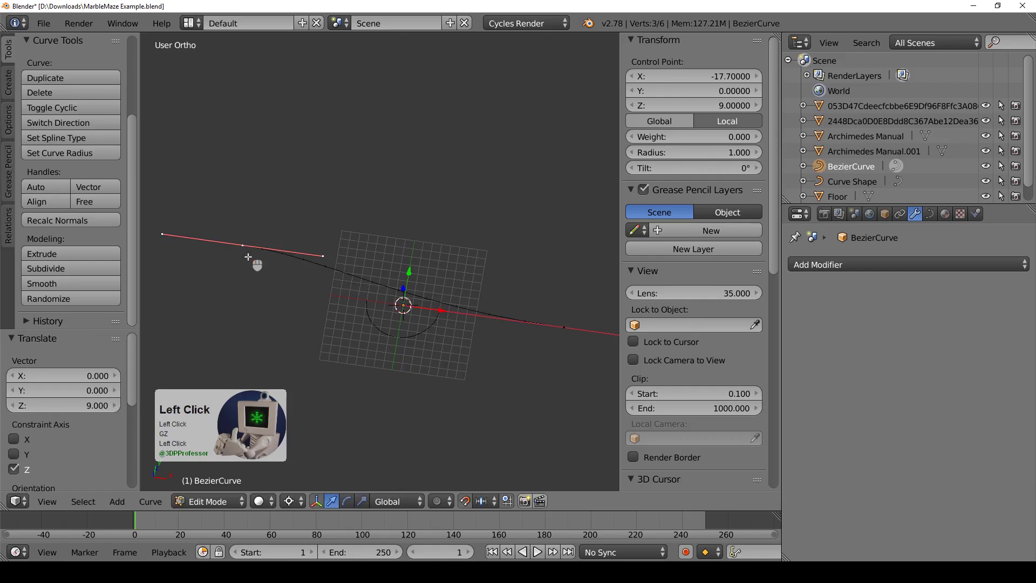
Turn off snapping and lower the raised control point's inner handle by about 3.08 units along Z.
{"action": "left_click", "coordinate": [465, 501]}
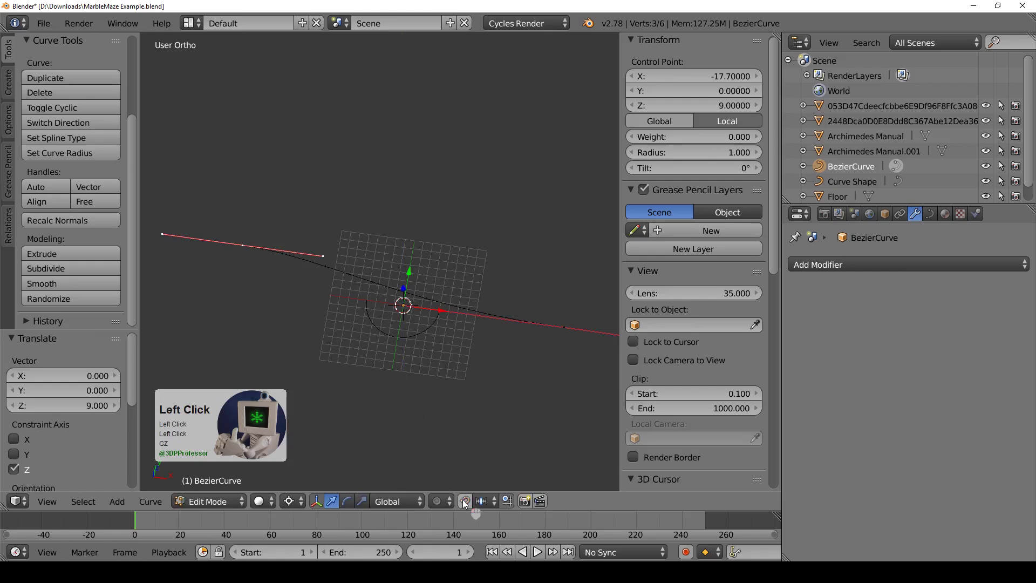
{"action": "left_click", "coordinate": [330, 261]}
{"action": "key", "text": "g"}
{"action": "key", "text": "z"}
{"action": "left_click", "coordinate": [321, 270]}
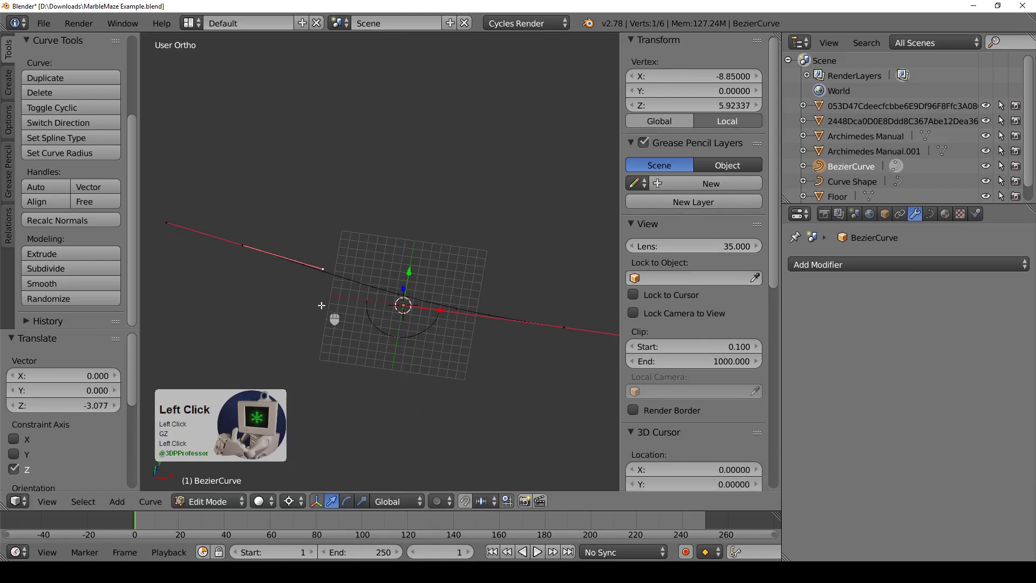
Move the raised control point in top view by about 4.87 units in X and 23.04 units in Y.
{"action": "middle_click_drag", "start_coordinate": [321, 305], "coordinate": [342, 320]}
{"action": "key", "text": "KP_7"}
{"action": "scroll", "coordinate": [323, 303], "scroll_direction": "down", "scroll_amount": 2}
{"action": "key", "text": "g"}
{"action": "right_click", "coordinate": [309, 183]}
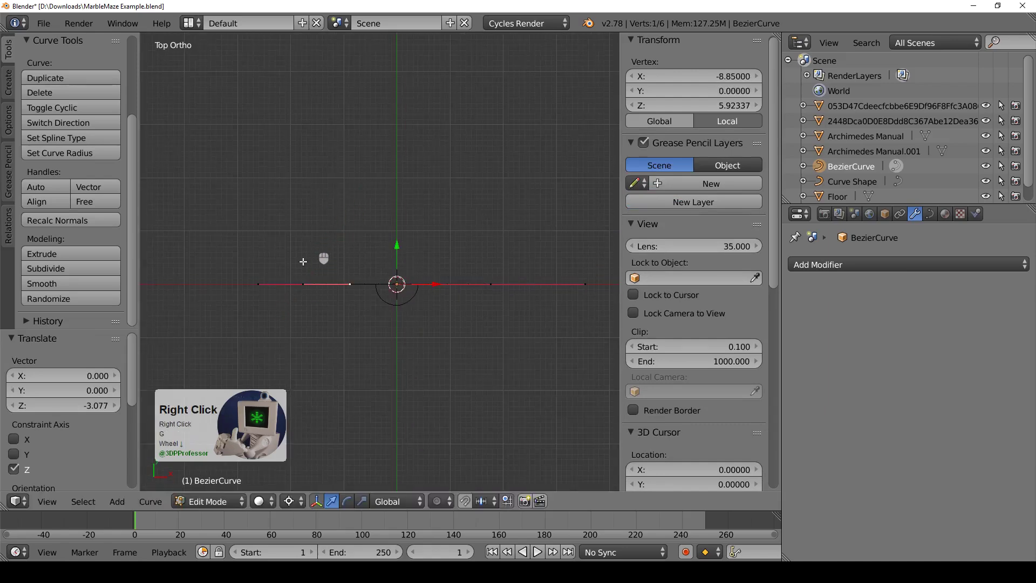
{"action": "left_click", "coordinate": [305, 294]}
{"action": "key", "text": "g"}
{"action": "left_click", "coordinate": [369, 201]}
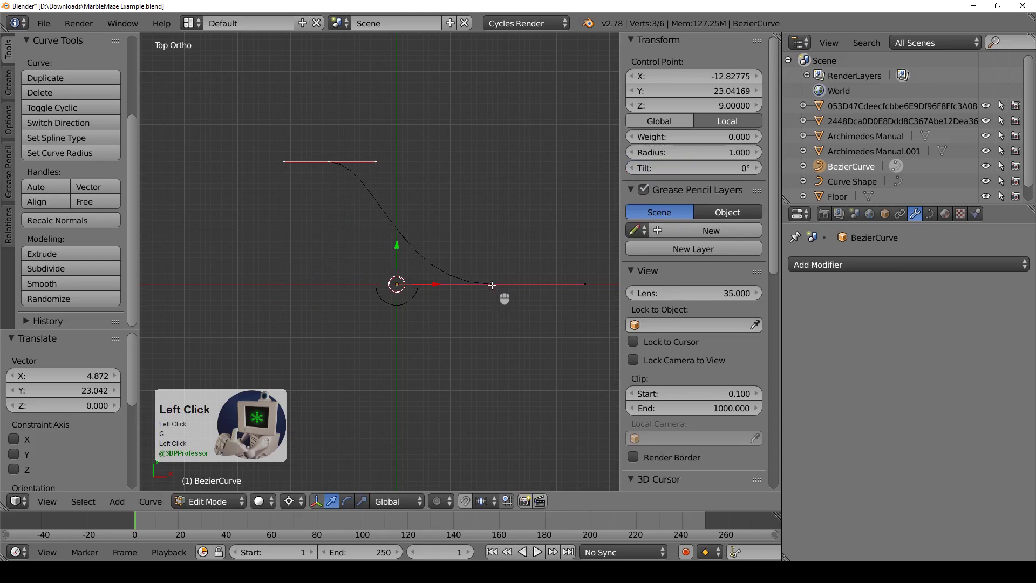
Rotate the curve's other end control point by 90° about the 3D cursor and set the pivot point to Median Point.
{"action": "left_click", "coordinate": [592, 297]}
{"action": "type", "text": "r90"}
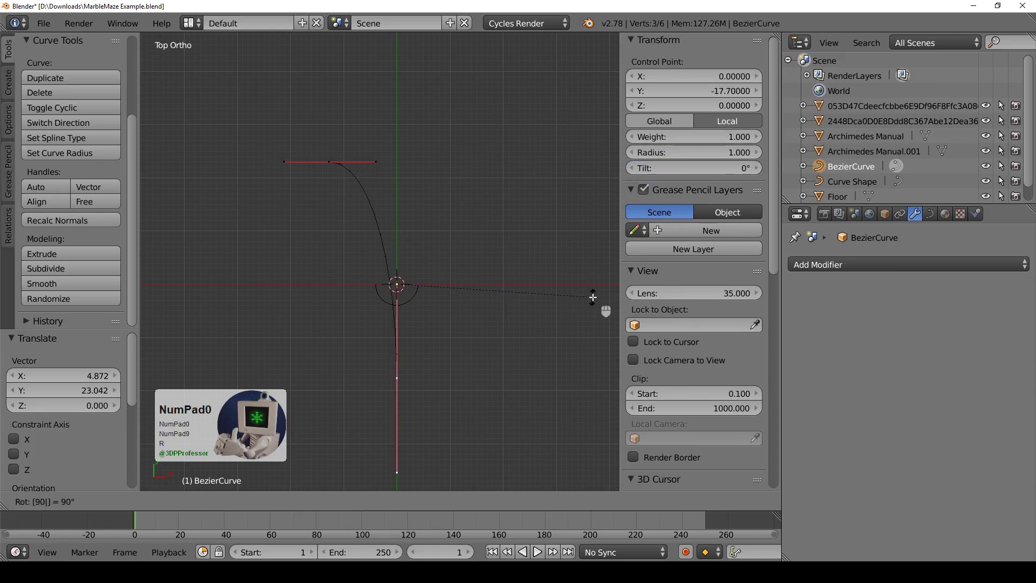
{"action": "key", "text": "KP_Enter"}
{"action": "left_click", "coordinate": [289, 500]}
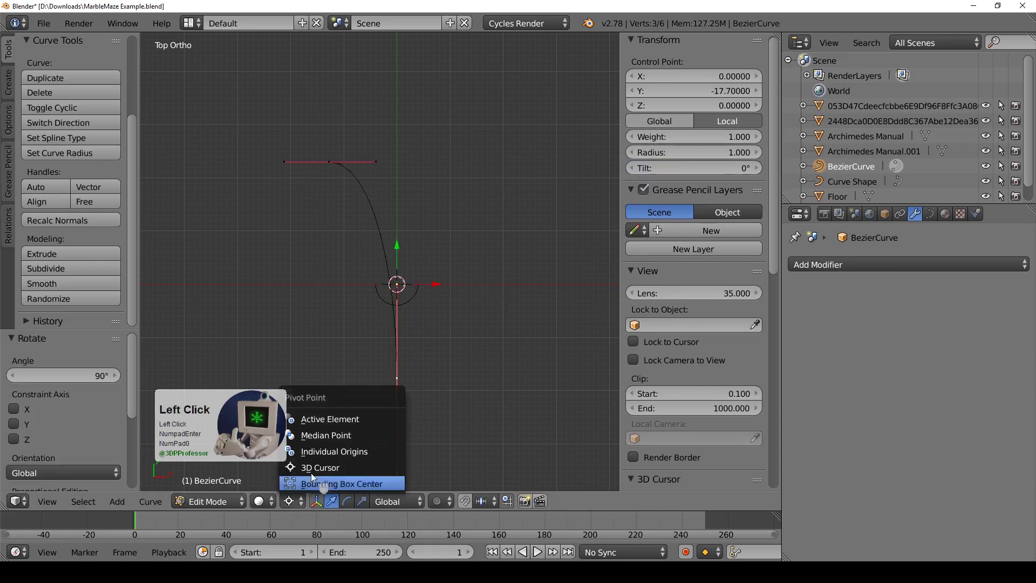
{"action": "left_click", "coordinate": [317, 435]}
Move the rotated control point by about 9.44 in X and 17.36 in Y, and extrude a new end point about 0.71 in X and −25.48 in Y.
{"action": "key", "text": "g"}
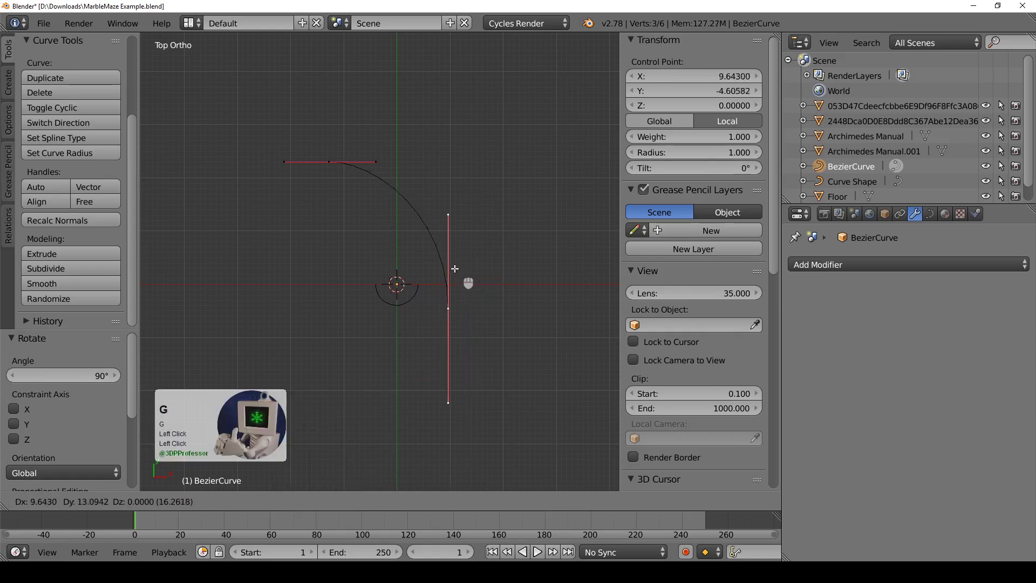
{"action": "left_click", "coordinate": [452, 328]}
{"action": "key", "text": "e"}
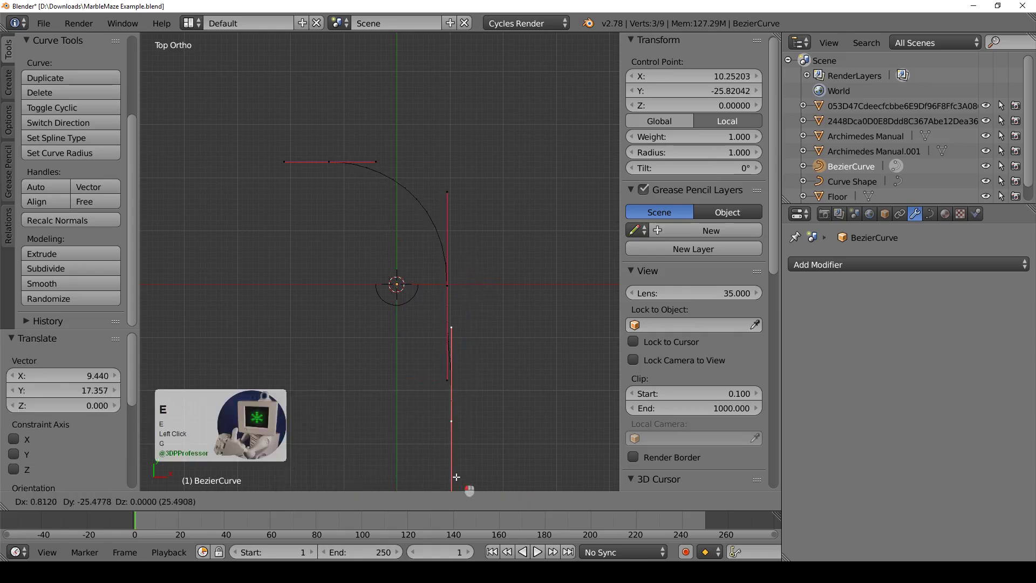
{"action": "left_click", "coordinate": [456, 484]}
Raise the middle and upper control points together by about 3.49 units along Z.
{"action": "middle_click_drag", "start_coordinate": [490, 418], "coordinate": [396, 307]}
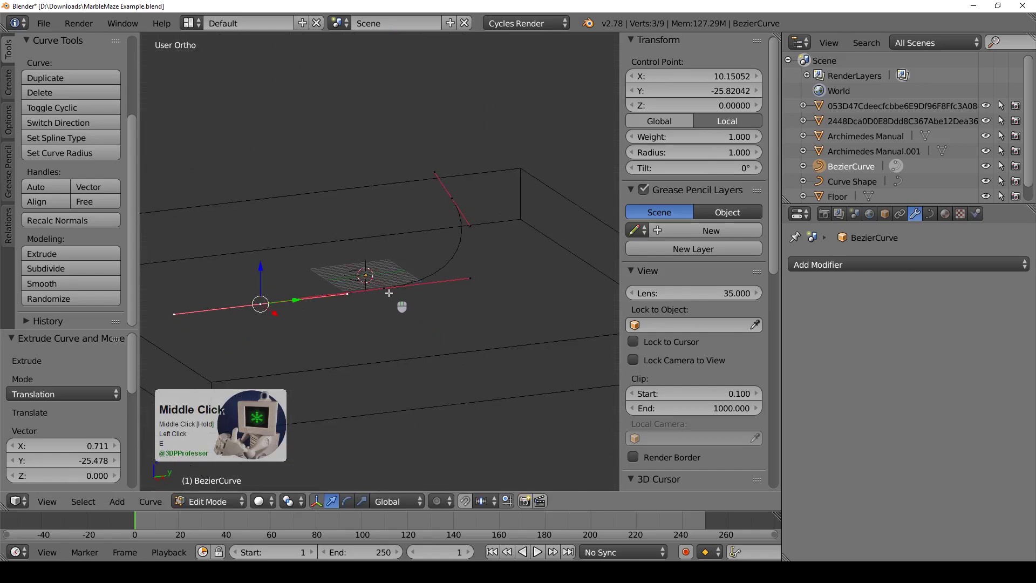
{"action": "left_click", "coordinate": [385, 290]}
{"action": "left_click", "coordinate": [450, 205], "text": "shift"}
{"action": "key", "text": "g"}
{"action": "key", "text": "z"}
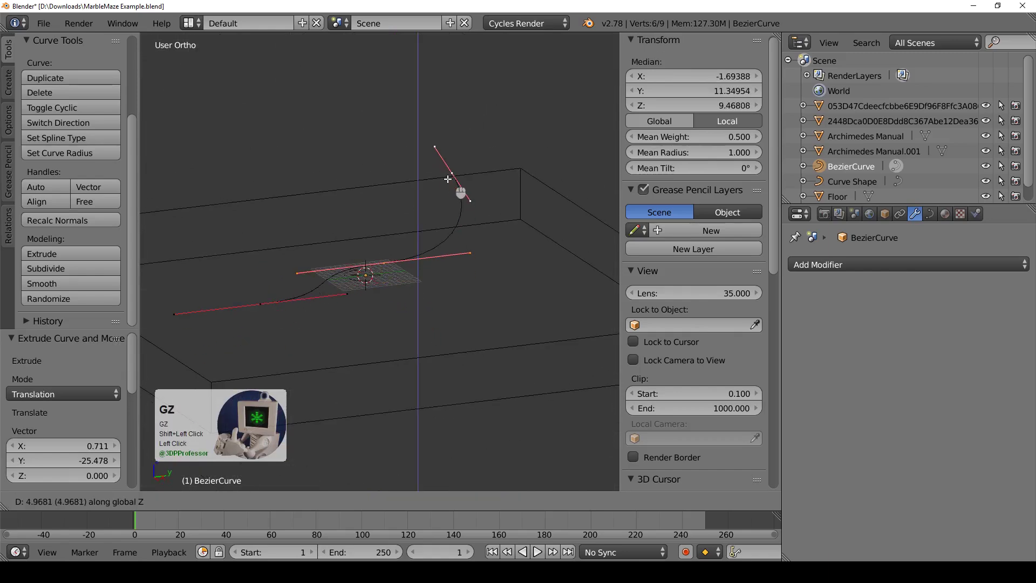
{"action": "left_click", "coordinate": [462, 246]}
Raise the middle control point's uphill handle by about 3.17 units along Z.
{"action": "left_click", "coordinate": [462, 246]}
{"action": "key", "text": "g"}
{"action": "key", "text": "z"}
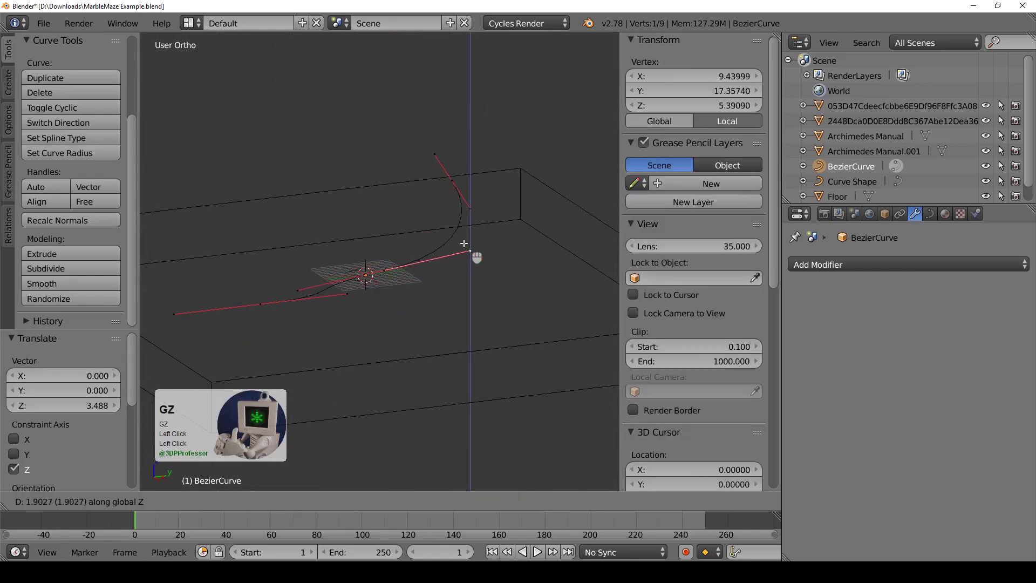
{"action": "left_click", "coordinate": [462, 237]}
Raise the lower end point's inner handle by about 2.96 units along Z.
{"action": "left_click", "coordinate": [348, 295]}
{"action": "key", "text": "g"}
{"action": "key", "text": "z"}
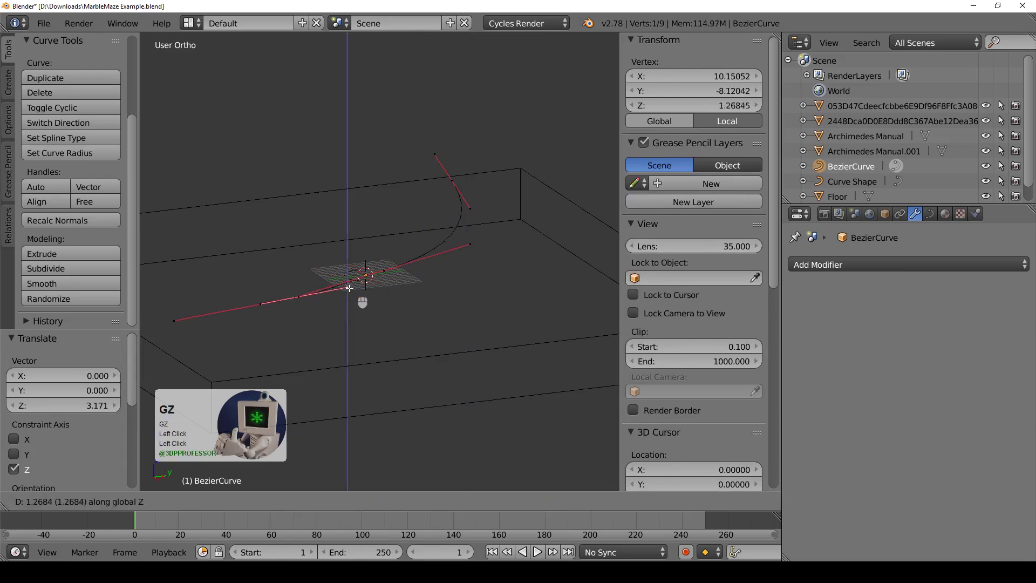
{"action": "left_click", "coordinate": [352, 281]}
Pull in the middle point's downhill handle, and move the lower end point's inner handle by about −1.49 in X, −5.10 in Y and −2.14 in Z.
{"action": "key", "text": "g"}
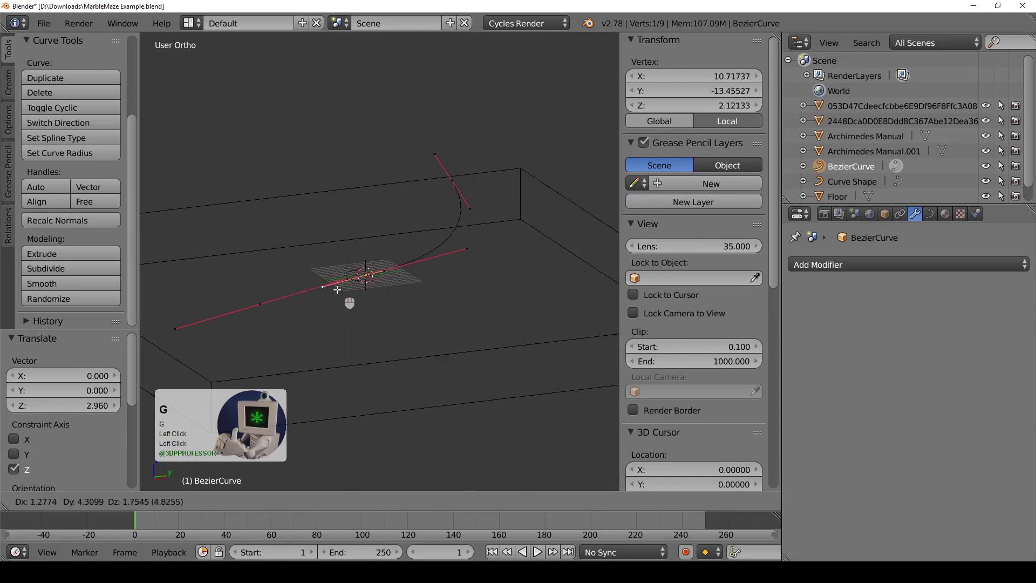
{"action": "left_click", "coordinate": [349, 291]}
{"action": "left_click", "coordinate": [346, 288]}
{"action": "key", "text": "g"}
{"action": "left_click", "coordinate": [321, 288]}
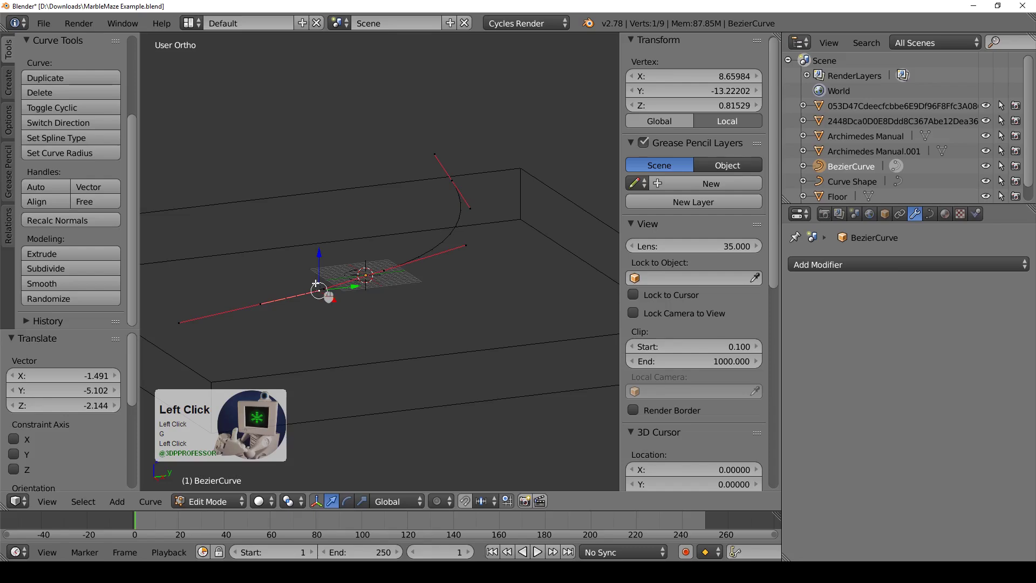
Reposition the lower end point's inner handle in top view to about X 11.1, Y −15.56.
{"action": "key", "text": "KP_7"}
{"action": "key", "text": "z"}
{"action": "key", "text": "Tab"}
{"action": "key", "text": "Tab"}
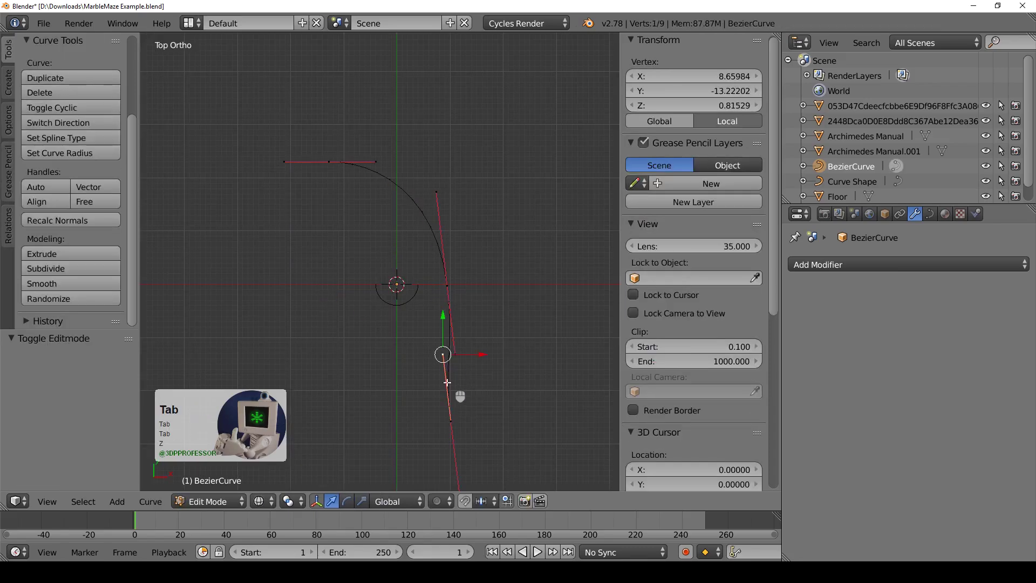
{"action": "left_click", "coordinate": [443, 359]}
{"action": "key", "text": "g"}
{"action": "left_click", "coordinate": [459, 358]}
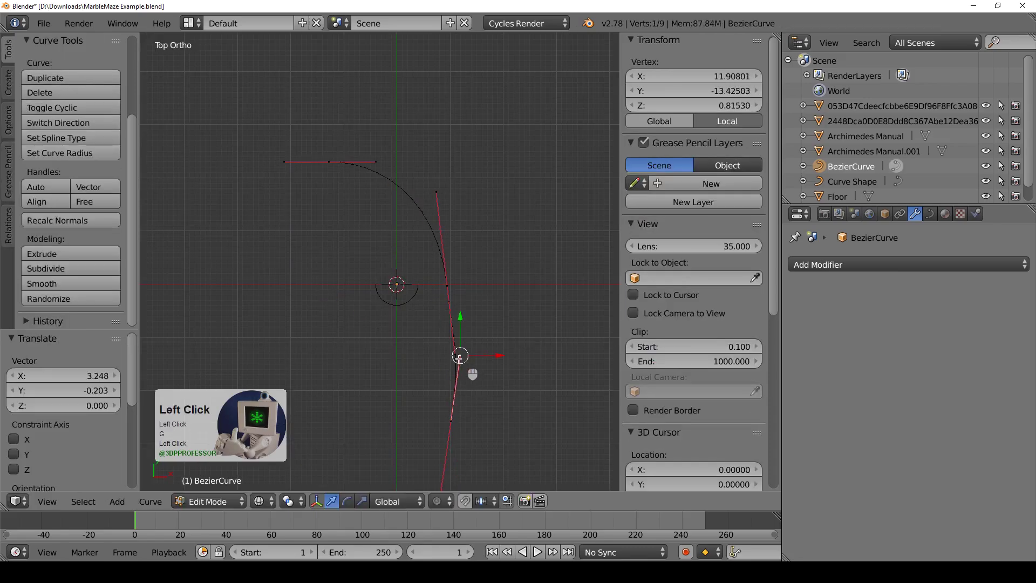
{"action": "left_click", "coordinate": [455, 345]}
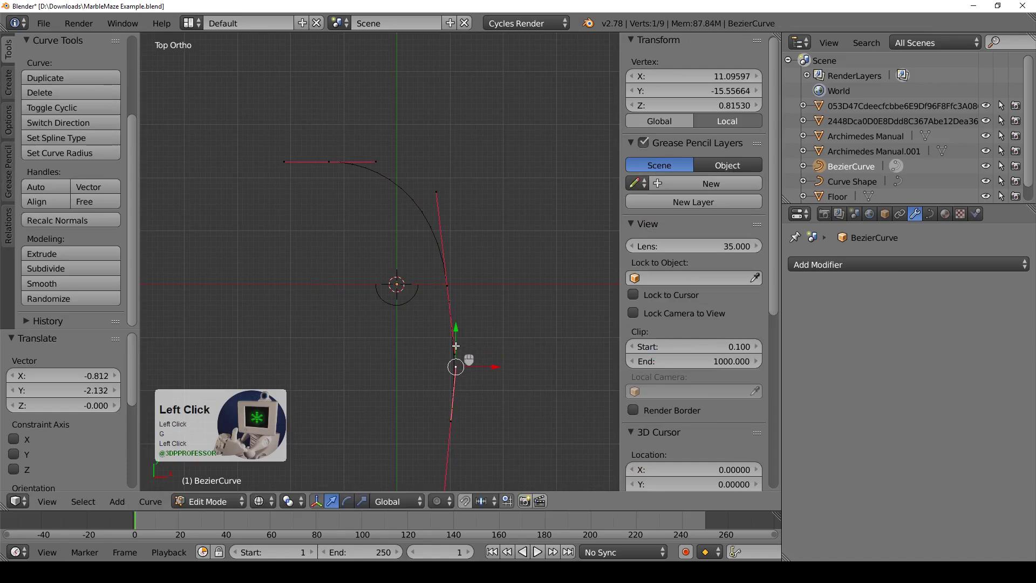
Adjust the middle point's downhill handle to smooth the bend, and return to Object Mode to check the slope.
{"action": "left_click", "coordinate": [456, 355]}
{"action": "key", "text": "g"}
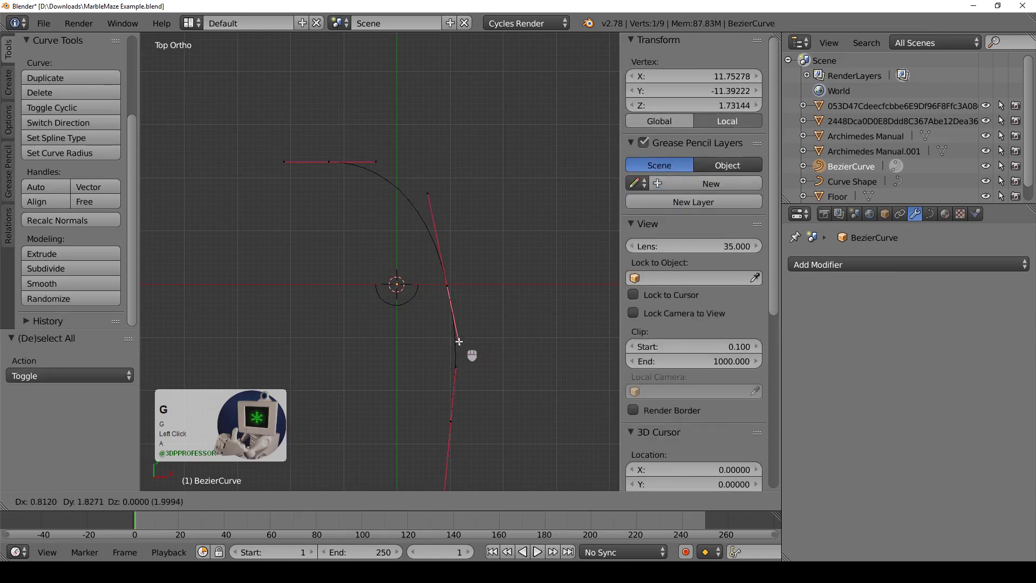
{"action": "left_click", "coordinate": [458, 347]}
{"action": "key", "text": "Tab"}
{"action": "middle_click_drag", "start_coordinate": [458, 344], "coordinate": [414, 253]}
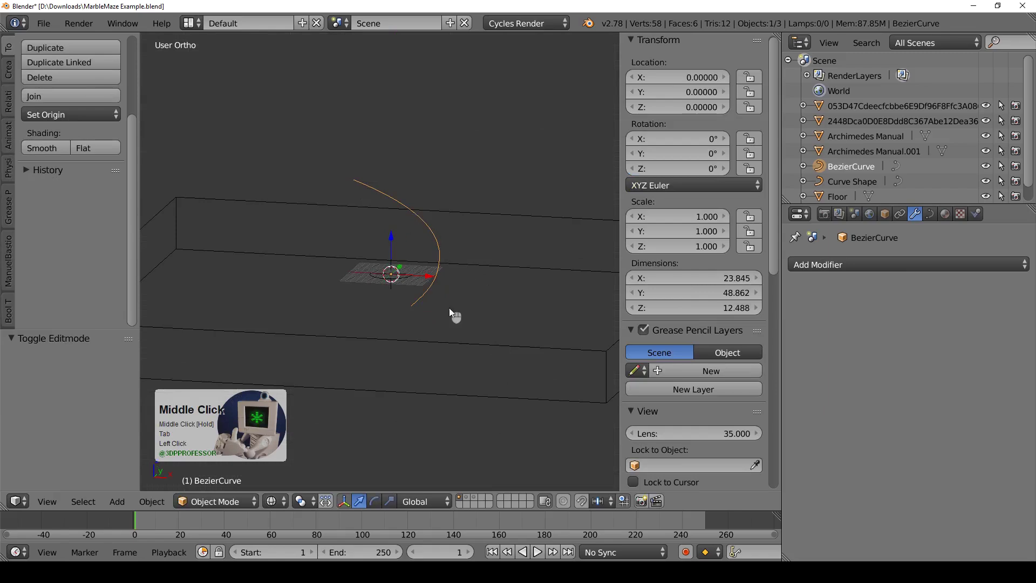
{"action": "middle_click_drag", "start_coordinate": [452, 267], "coordinate": [528, 307]}
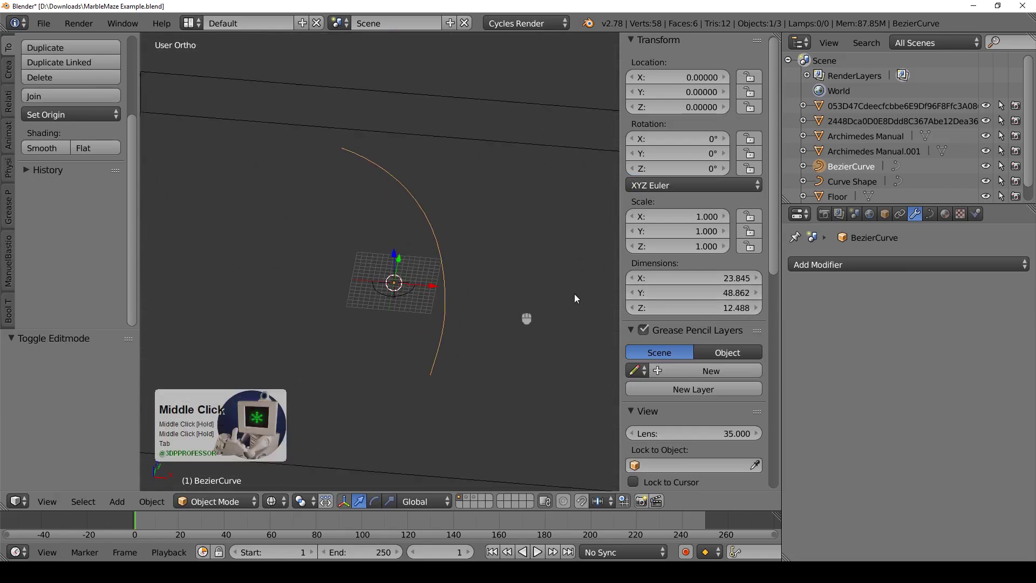
Assign the half-circle Curve Shape as the Bezier path's bevel object, and switch the view to solid shading.
{"action": "left_click", "coordinate": [930, 213]}
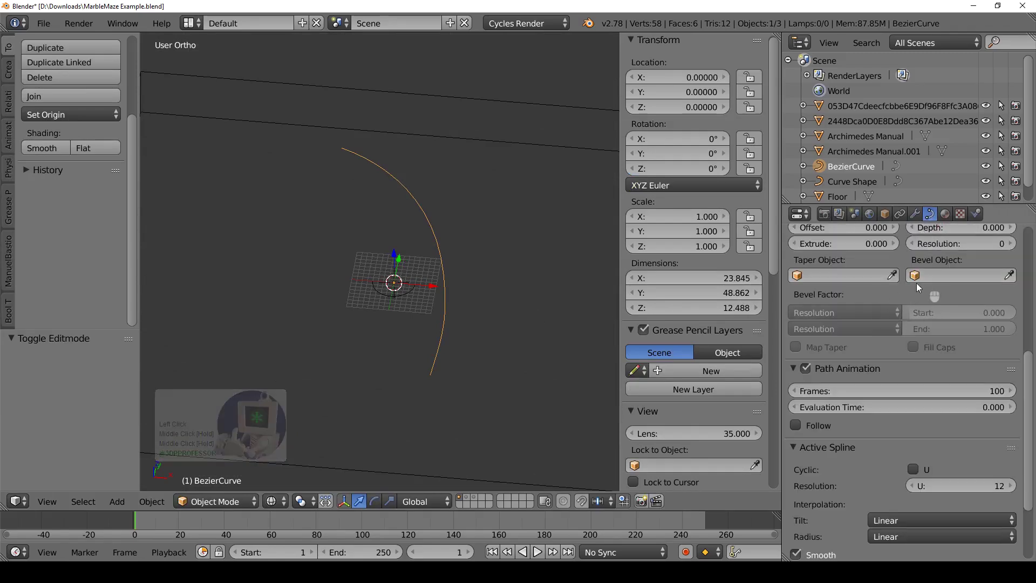
{"action": "left_click", "coordinate": [402, 300]}
{"action": "scroll", "coordinate": [398, 265], "scroll_direction": "up", "scroll_amount": 2}
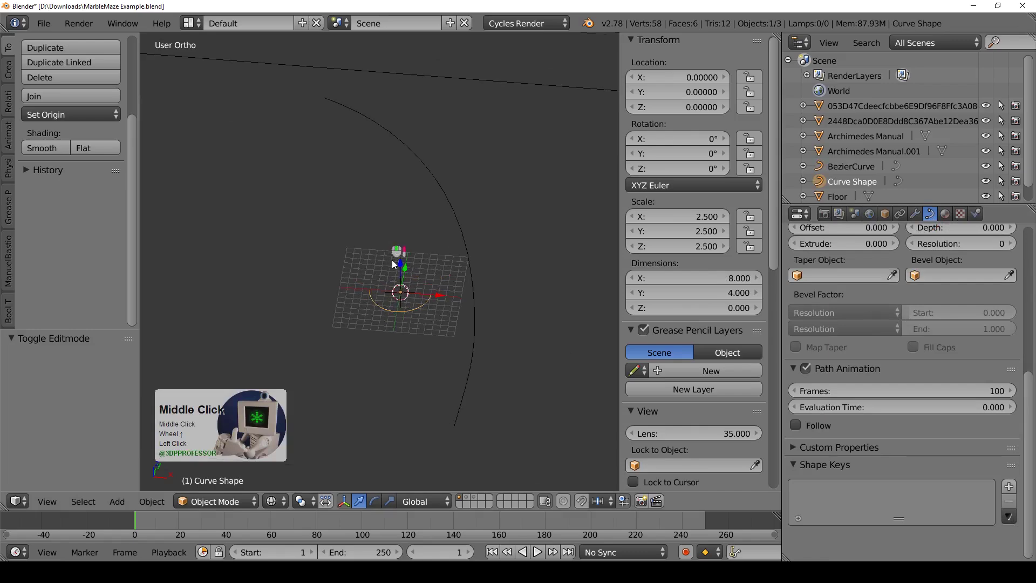
{"action": "middle_click_drag", "start_coordinate": [391, 260], "coordinate": [365, 292]}
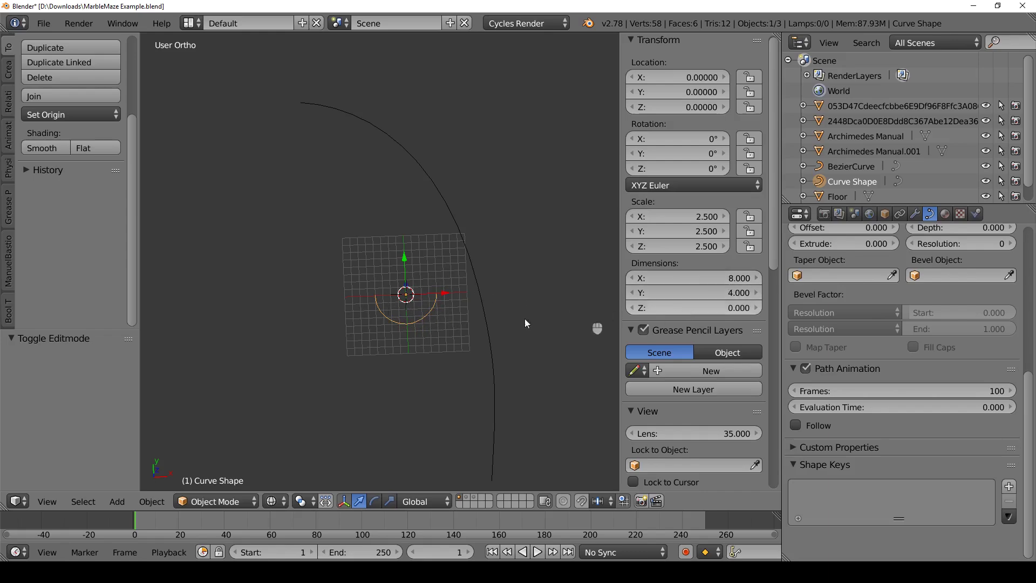
{"action": "left_click", "coordinate": [482, 308]}
{"action": "left_click", "coordinate": [1007, 274]}
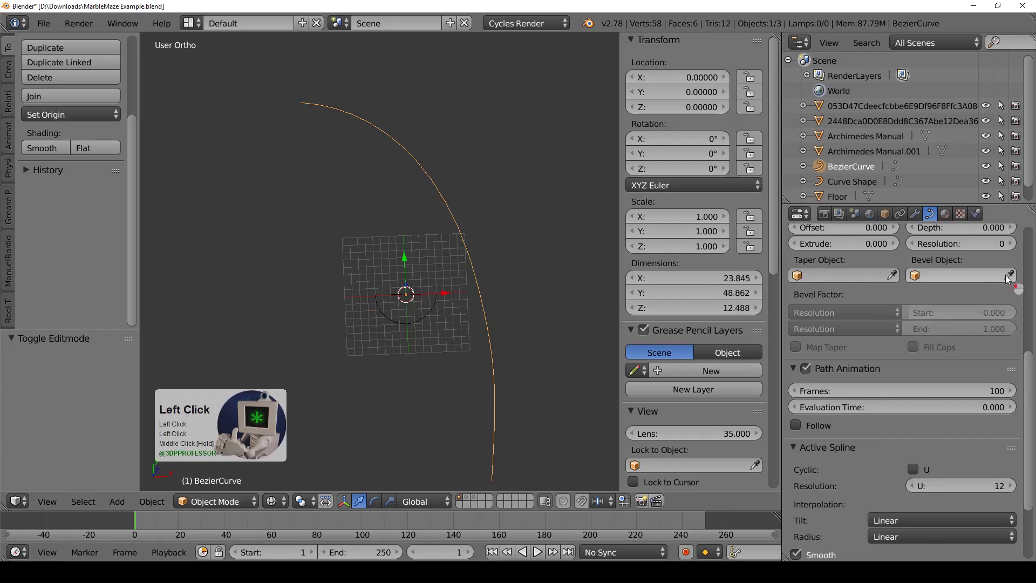
{"action": "left_click", "coordinate": [394, 325]}
{"action": "mouse_move", "coordinate": [424, 365]}
{"action": "middle_mouse_down"}
{"action": "mouse_move", "coordinate": [520, 350]}
{"action": "mouse_move", "coordinate": [449, 294]}
{"action": "middle_mouse_up"}
{"action": "key", "text": "z"}
{"action": "scroll", "coordinate": [382, 326], "scroll_direction": "down", "scroll_amount": 2}
{"action": "middle_click_drag", "start_coordinate": [382, 327], "coordinate": [437, 278]}
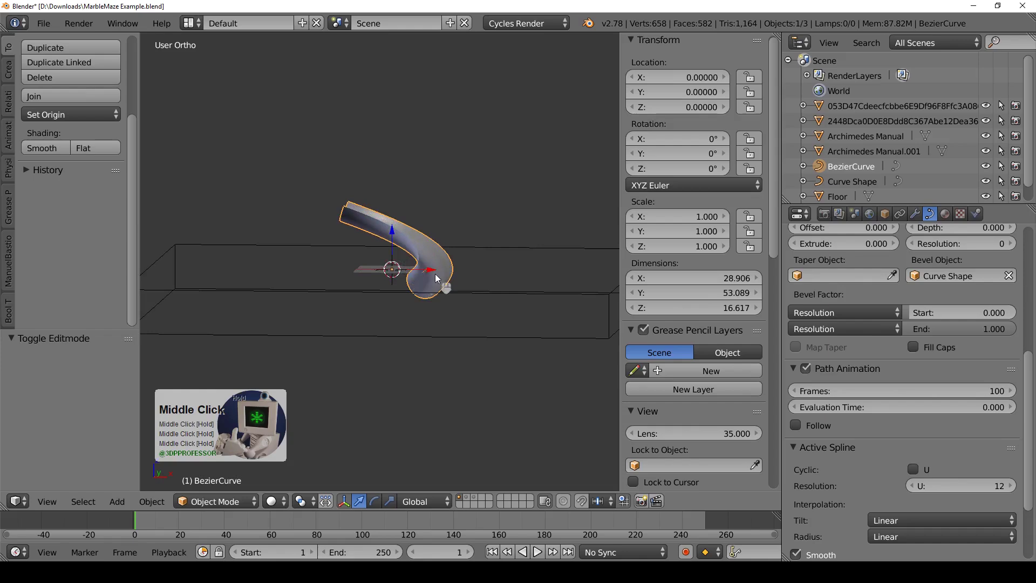
Tilt the path's lower end control point by about 48.2° to twist the trough.
{"action": "key", "text": "Tab"}
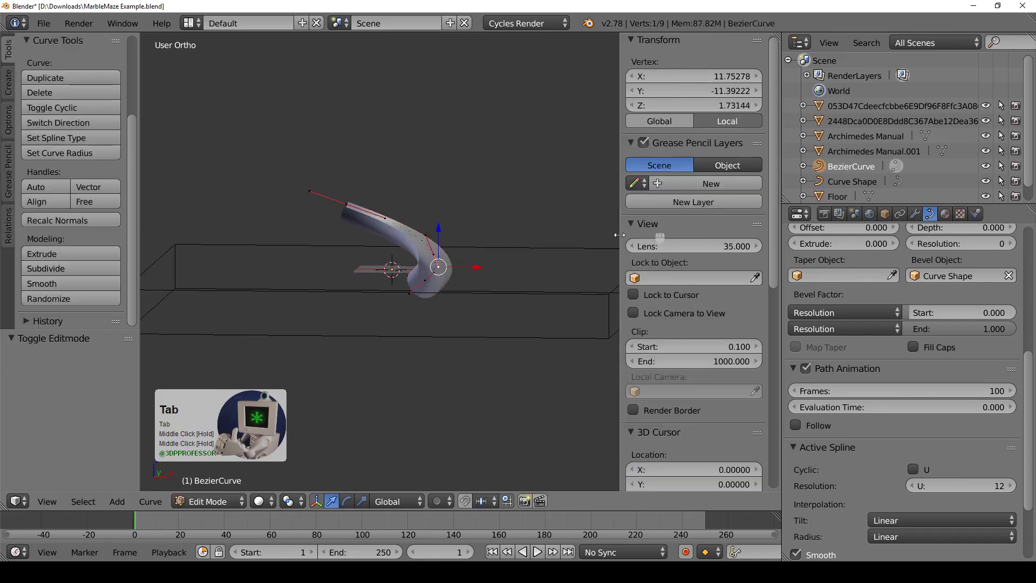
{"action": "left_click", "coordinate": [417, 289]}
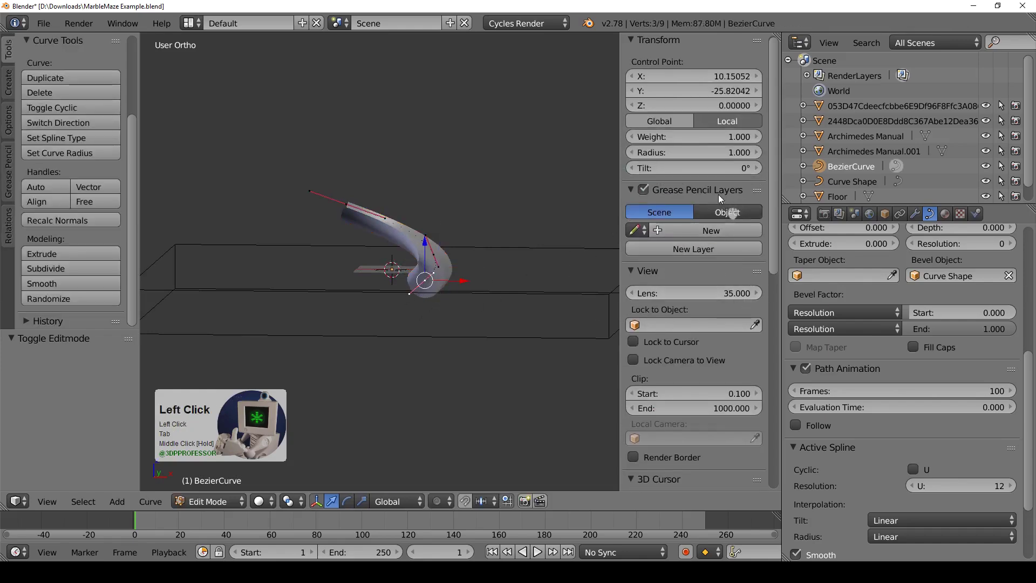
{"action": "left_click_drag", "start_coordinate": [714, 168], "coordinate": [561, 179]}
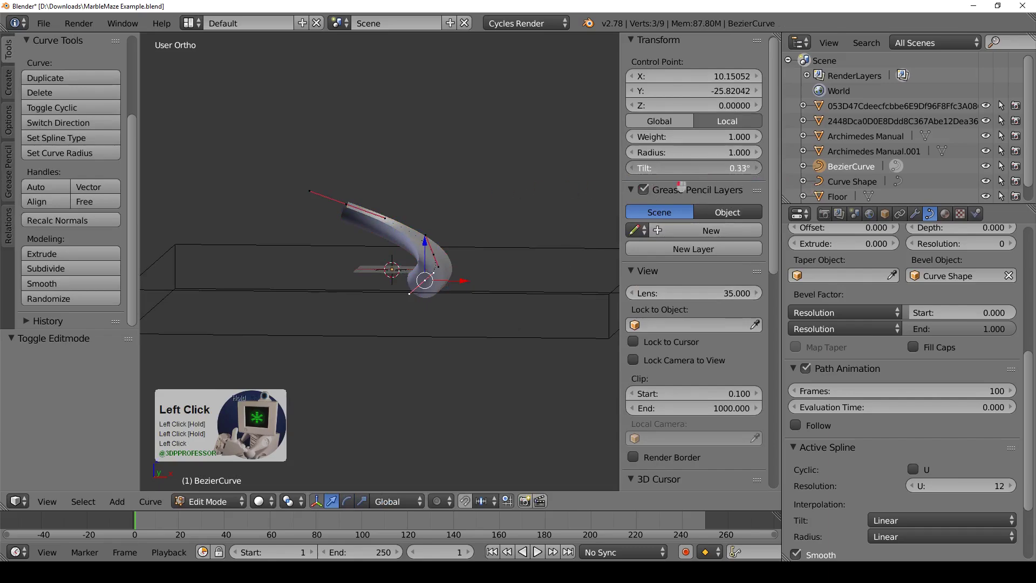
{"action": "scroll", "coordinate": [475, 340], "scroll_direction": "up", "scroll_amount": 4}
{"action": "middle_click_drag", "start_coordinate": [474, 340], "coordinate": [416, 280]}
{"action": "scroll", "coordinate": [536, 328], "scroll_direction": "down", "scroll_amount": 1}
Reset the lower end control point's tilt to 0° and return to Object Mode.
{"action": "left_click", "coordinate": [734, 168]}
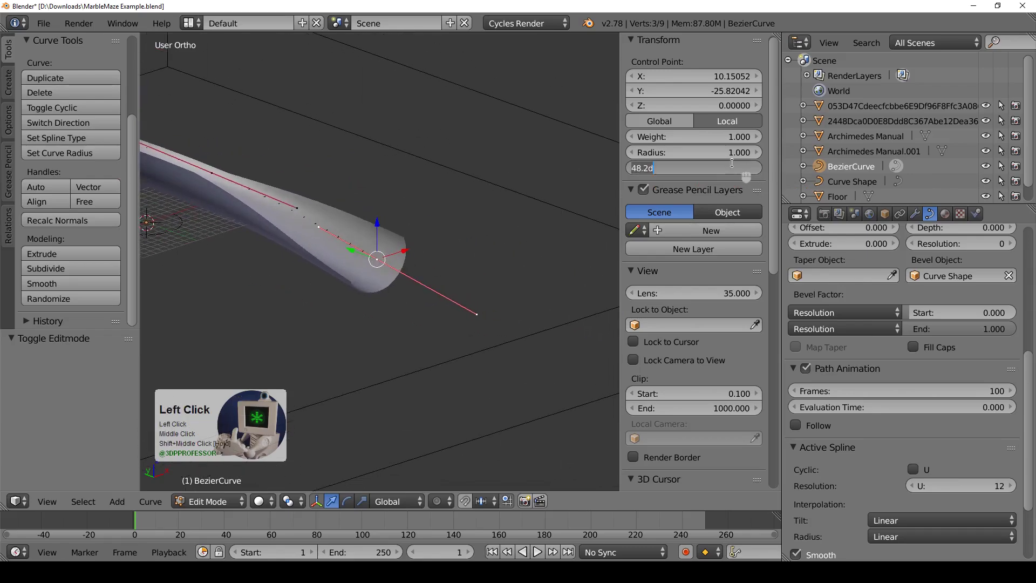
{"action": "type", "text": "0"}
{"action": "key", "text": "KP_Enter"}
{"action": "scroll", "coordinate": [435, 228], "scroll_direction": "down", "scroll_amount": 2}
{"action": "key", "text": "Tab"}
Set the path curve's twisting method to Z-Up so the trough opens upward.
{"action": "middle_click_drag", "start_coordinate": [434, 229], "coordinate": [364, 254]}
{"action": "scroll", "coordinate": [929, 326], "scroll_direction": "up", "scroll_amount": 4}
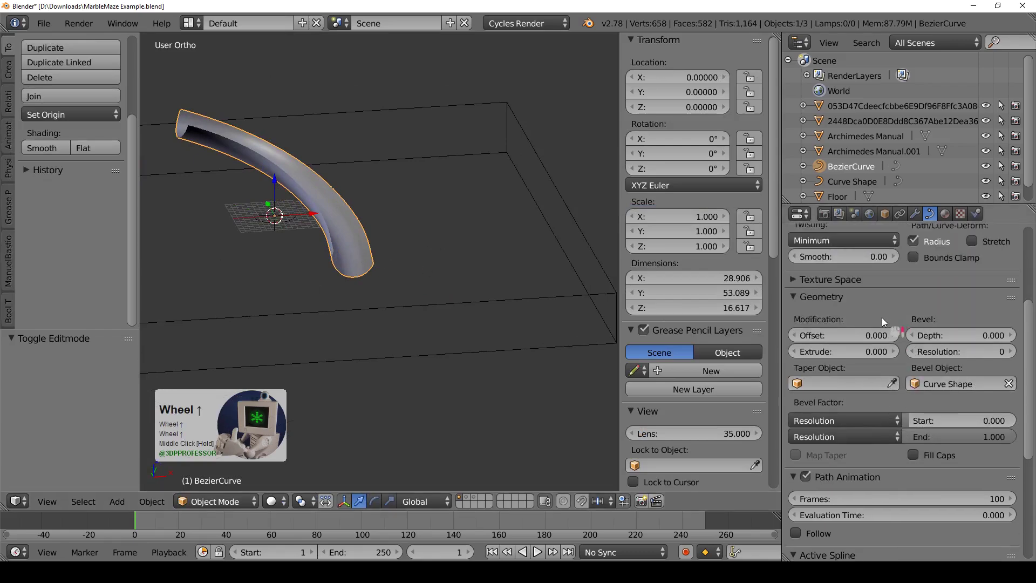
{"action": "left_click", "coordinate": [847, 302]}
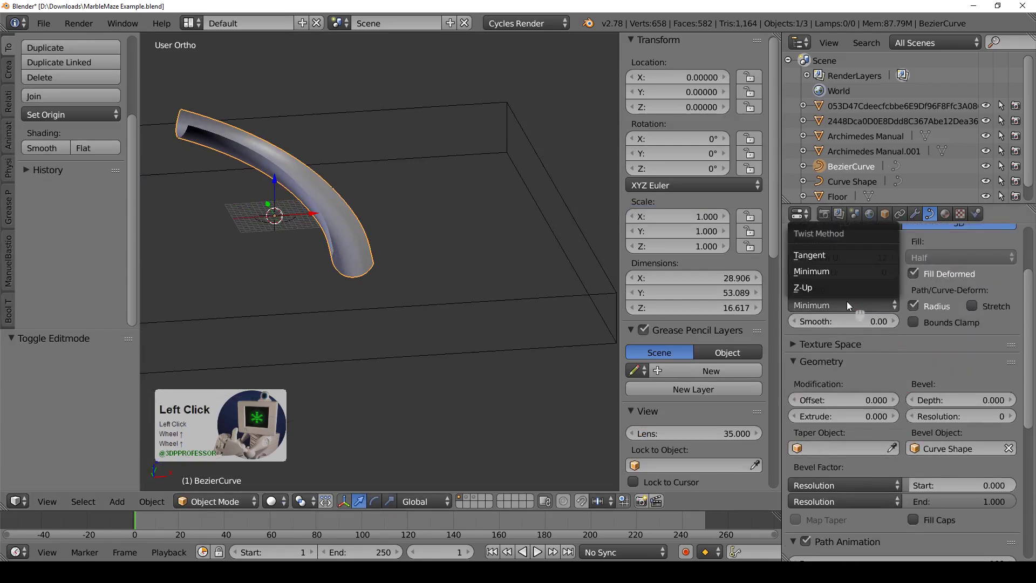
{"action": "left_click", "coordinate": [831, 287]}
{"action": "middle_click_drag", "start_coordinate": [432, 342], "coordinate": [374, 261]}
{"action": "middle_click_drag", "start_coordinate": [513, 194], "coordinate": [403, 229]}
{"action": "scroll", "coordinate": [446, 252], "scroll_direction": "down", "scroll_amount": 2}
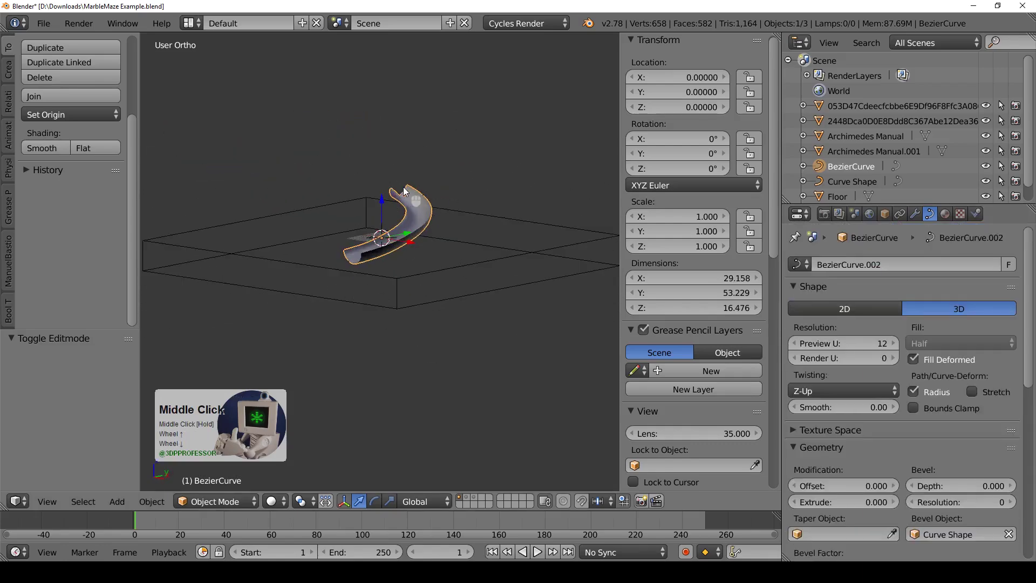
Extrude the path's upper end point horizontally by about −20.48 in X and −24.71 in Y, and rotate the new point about Z.
{"action": "mouse_move", "coordinate": [403, 187]}
{"action": "middle_mouse_down"}
{"action": "mouse_move", "coordinate": [413, 205]}
{"action": "mouse_move", "coordinate": [386, 175]}
{"action": "middle_mouse_up"}
{"action": "left_click", "coordinate": [386, 175]}
{"action": "key", "text": "Tab"}
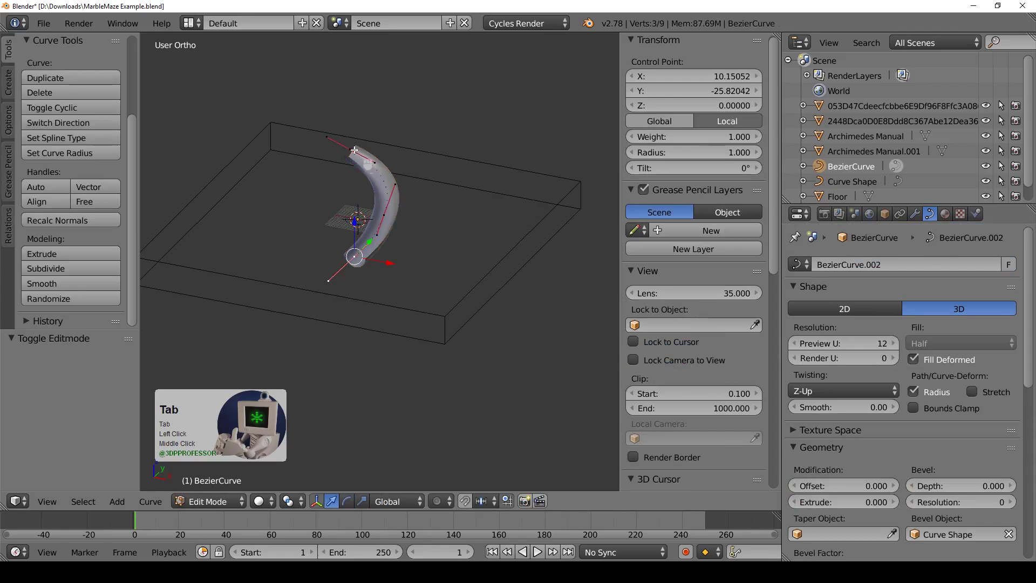
{"action": "left_click", "coordinate": [353, 150]}
{"action": "key", "text": "e"}
{"action": "key", "text": "z"}
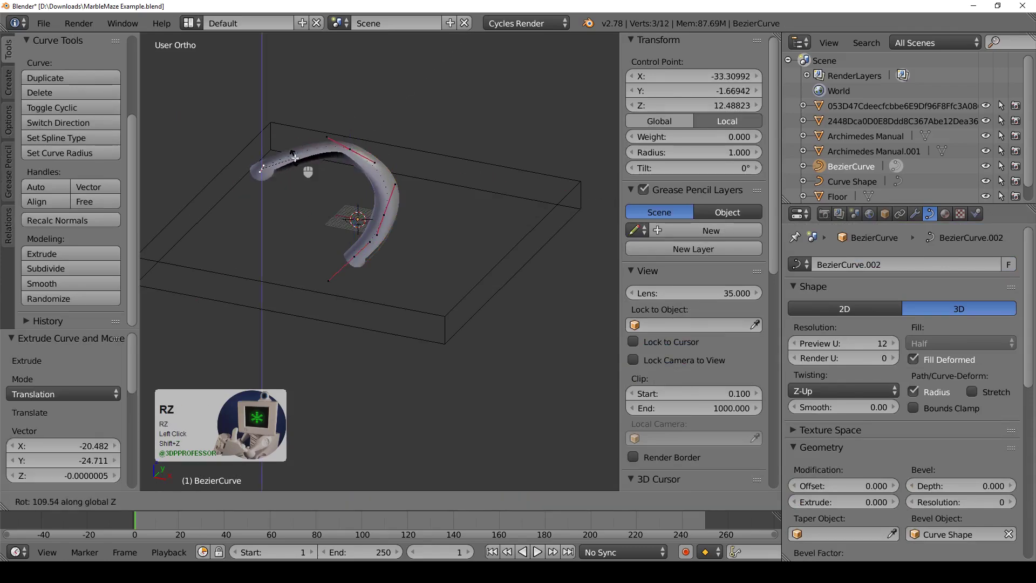
Scale the new end point's handles in top view, and extrude the path about −36.48 along Y.
{"action": "middle_click", "coordinate": [295, 155]}
{"action": "key", "text": "KP_7"}
{"action": "key", "text": "s"}
{"action": "left_click", "coordinate": [246, 148]}
{"action": "key", "text": "e"}
{"action": "left_click", "coordinate": [273, 335]}
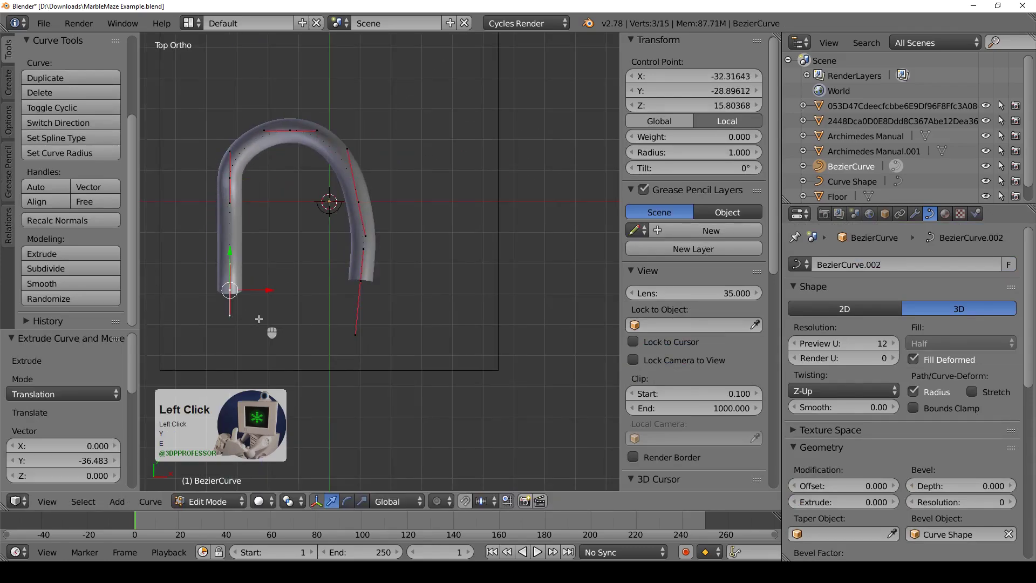
Raise the newest end point along Z to continue the slope, and check the track in Object Mode.
{"action": "middle_click_drag", "start_coordinate": [272, 335], "coordinate": [292, 204]}
{"action": "key", "text": "g"}
{"action": "key", "text": "z"}
{"action": "left_click", "coordinate": [257, 171]}
{"action": "key", "text": "Tab"}
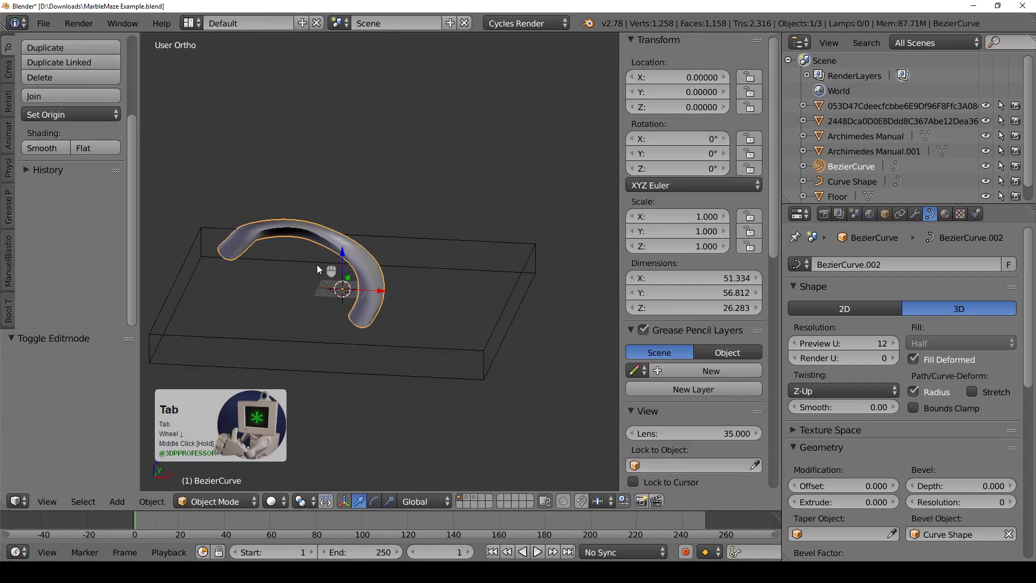
{"action": "scroll", "coordinate": [316, 264], "scroll_direction": "up", "scroll_amount": 3}
{"action": "middle_click_drag", "start_coordinate": [316, 264], "coordinate": [280, 313]}
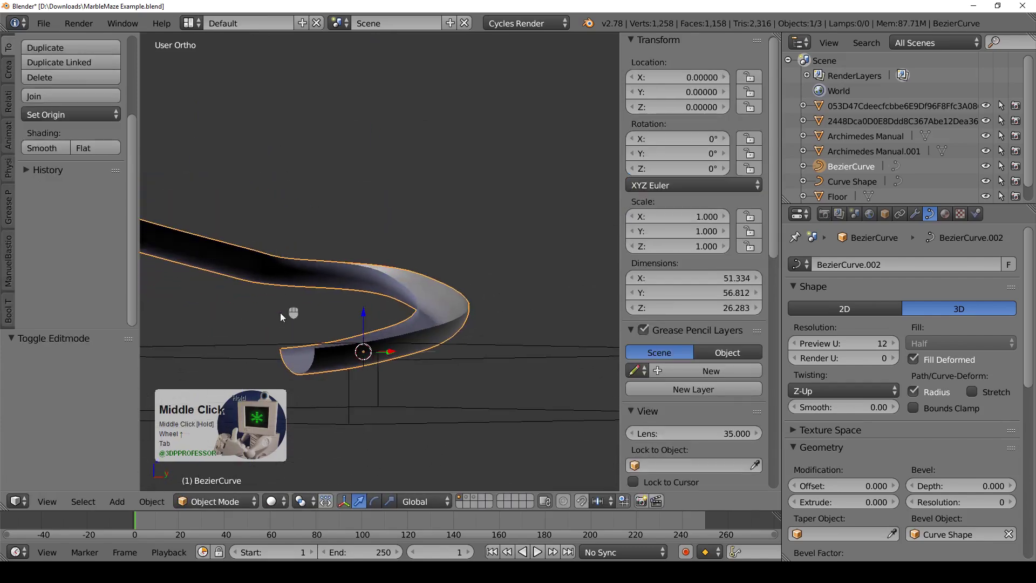
Add a Solidify modifier with a thickness of 2 to the track, and shade it flat.
{"action": "left_click", "coordinate": [915, 213]}
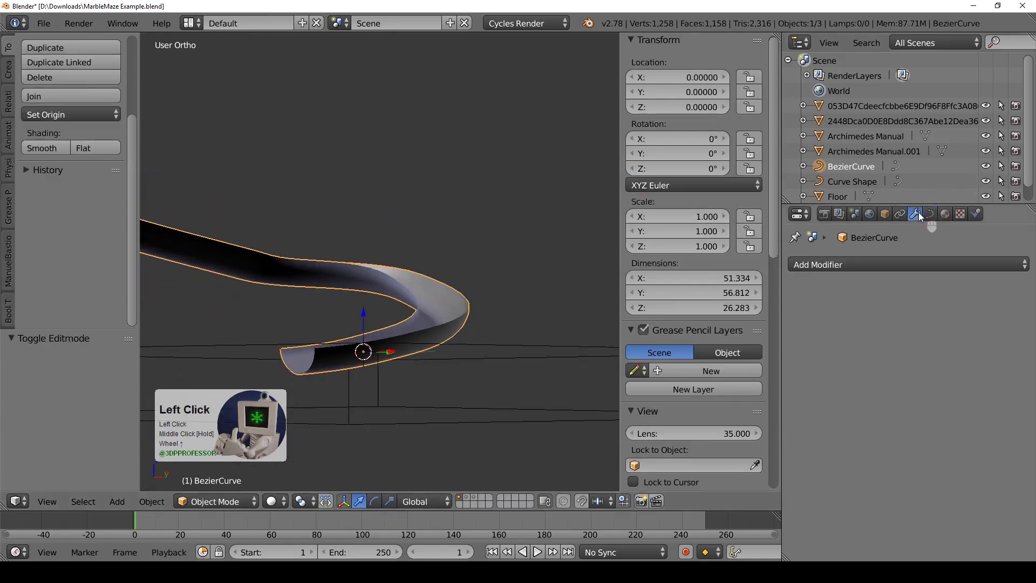
{"action": "left_click", "coordinate": [884, 263]}
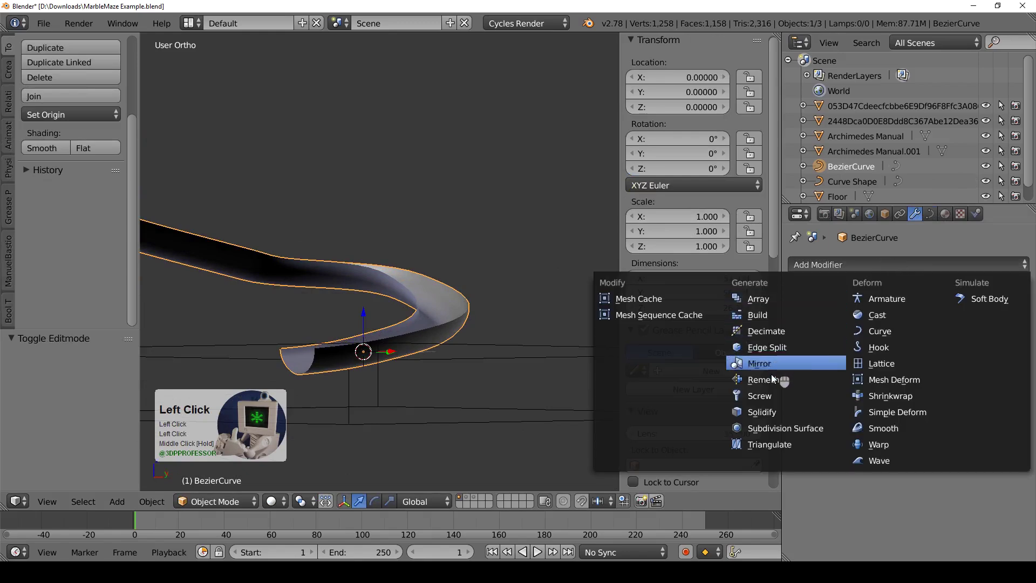
{"action": "left_click", "coordinate": [770, 410]}
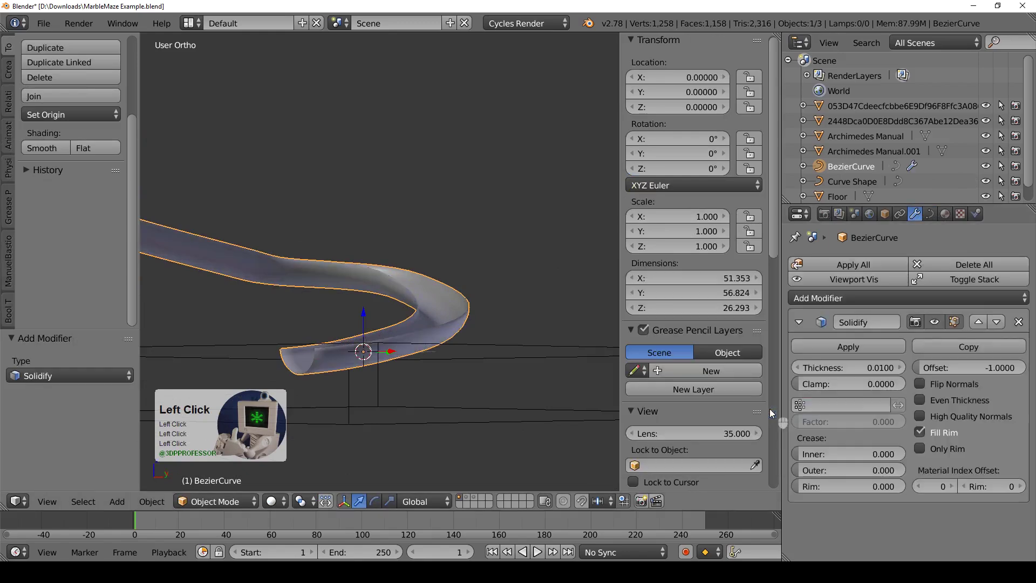
{"action": "left_click", "coordinate": [842, 364]}
{"action": "type", "text": "2"}
{"action": "key", "text": "KP_Enter"}
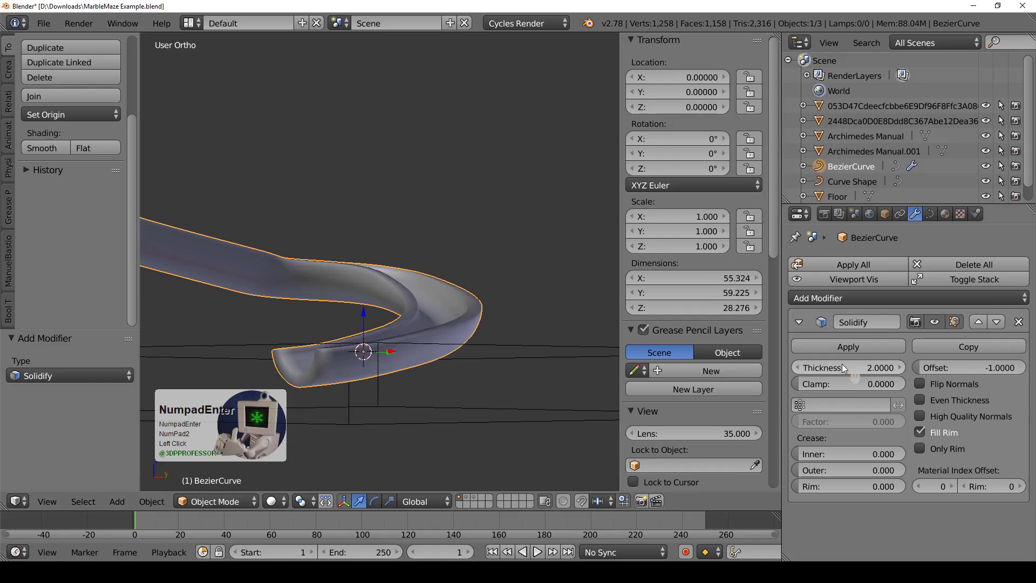
{"action": "scroll", "coordinate": [378, 303], "scroll_direction": "down", "scroll_amount": 3}
{"action": "middle_click_drag", "start_coordinate": [335, 280], "coordinate": [411, 305]}
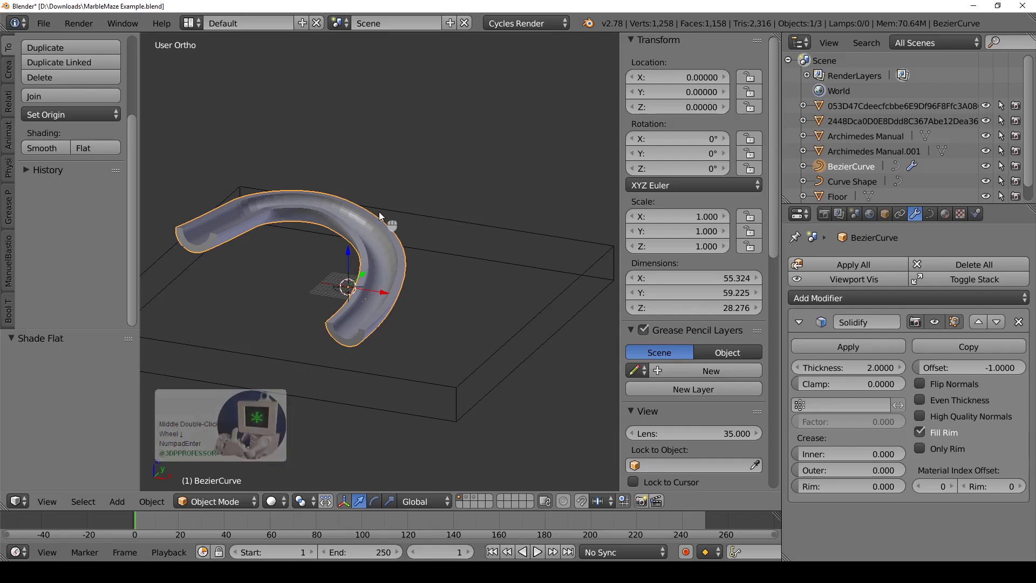
{"action": "middle_click_drag", "start_coordinate": [403, 297], "coordinate": [325, 279]}
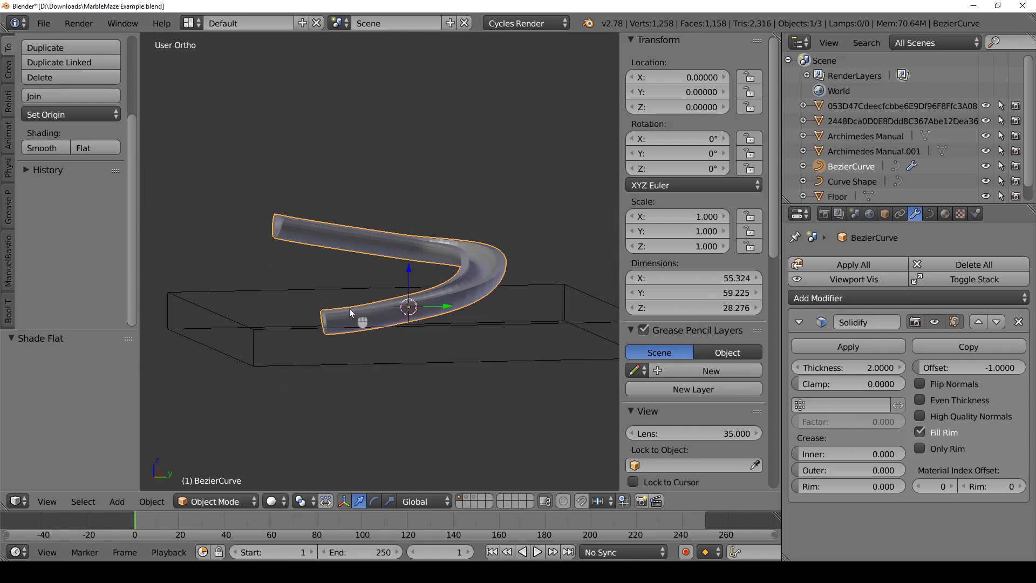
Show the layer with the rectangular marble machine and examine how its sloping tracks are supported.
{"action": "scroll", "coordinate": [291, 260], "scroll_direction": "up", "scroll_amount": 2}
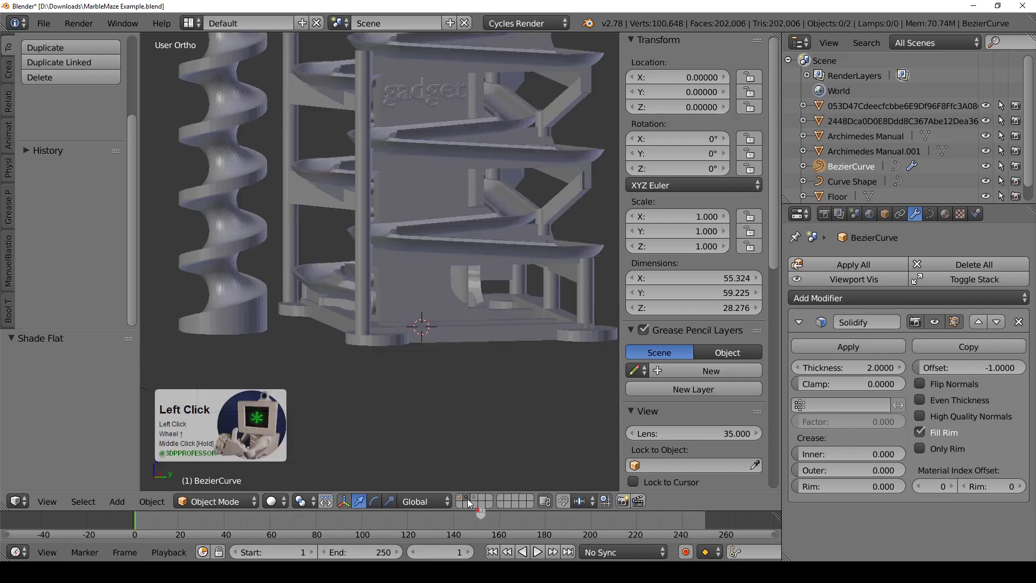
{"action": "scroll", "coordinate": [471, 199], "scroll_direction": "down", "scroll_amount": 3}
{"action": "middle_click_drag", "start_coordinate": [471, 199], "coordinate": [429, 205]}
{"action": "scroll", "coordinate": [389, 177], "scroll_direction": "up", "scroll_amount": 4}
{"action": "middle_click_drag", "start_coordinate": [390, 122], "coordinate": [288, 103], "text": "shift"}
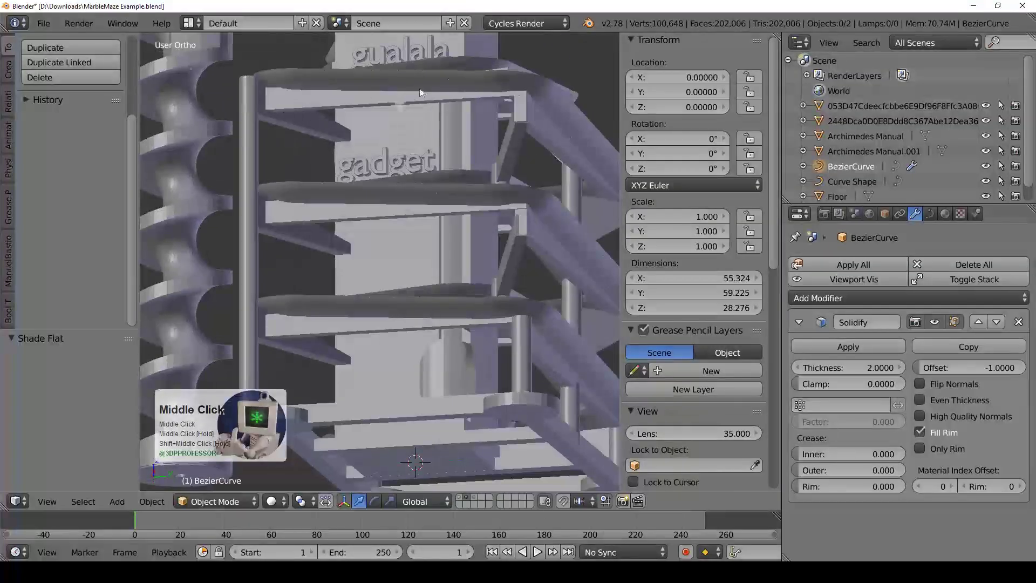
{"action": "middle_click_drag", "start_coordinate": [547, 129], "coordinate": [487, 115]}
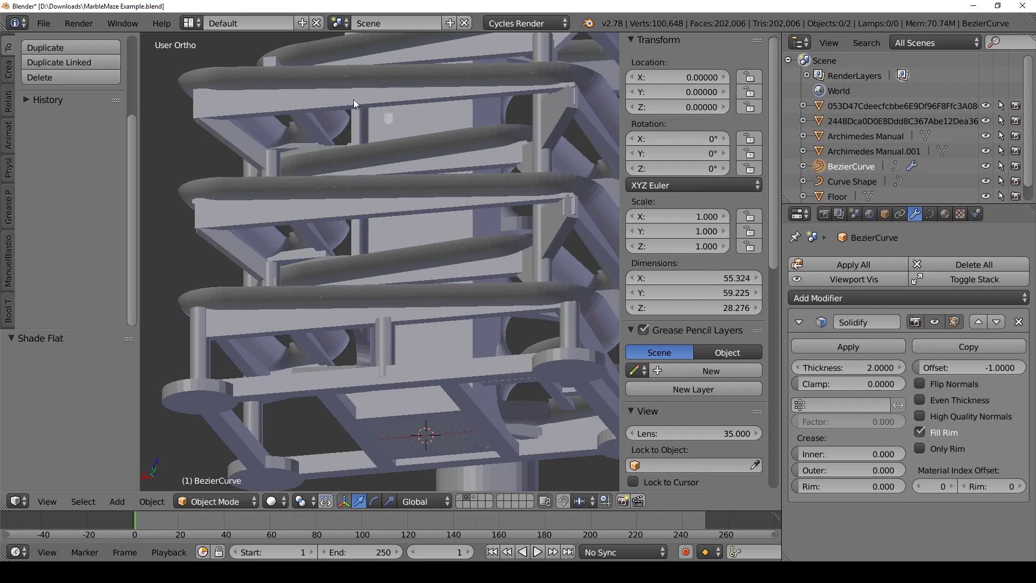
{"action": "middle_click_drag", "start_coordinate": [303, 95], "coordinate": [200, 125]}
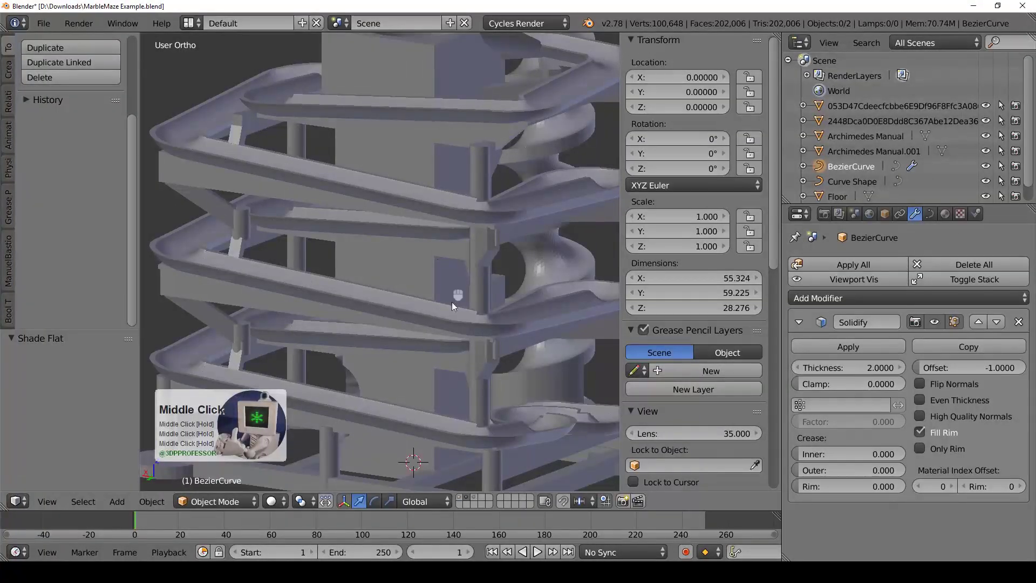
Show the layer with the round marble machine and examine its curved tracks and arched supports.
{"action": "left_click", "coordinate": [474, 498]}
{"action": "middle_click", "coordinate": [387, 319]}
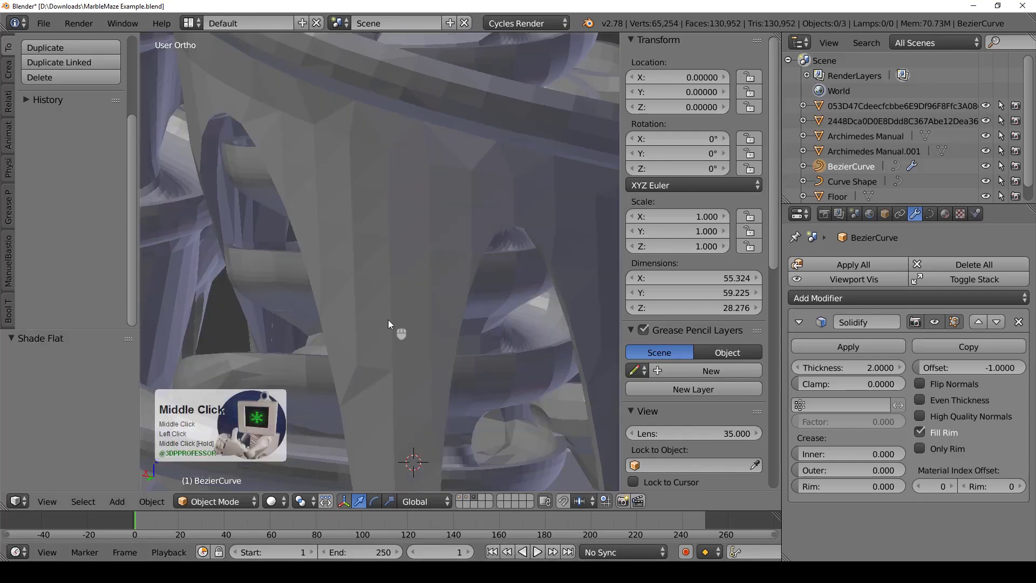
{"action": "scroll", "coordinate": [387, 320], "scroll_direction": "down", "scroll_amount": 5}
{"action": "middle_click_drag", "start_coordinate": [432, 288], "coordinate": [493, 328]}
{"action": "scroll", "coordinate": [488, 355], "scroll_direction": "up", "scroll_amount": 3}
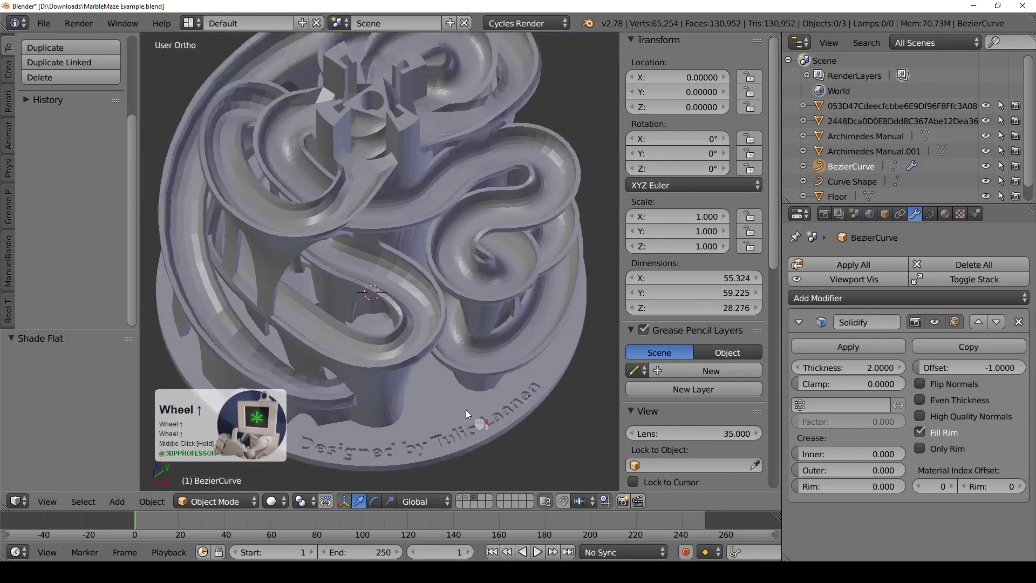
{"action": "scroll", "coordinate": [467, 414], "scroll_direction": "up", "scroll_amount": 1}
{"action": "scroll", "coordinate": [485, 426], "scroll_direction": "down", "scroll_amount": 3}
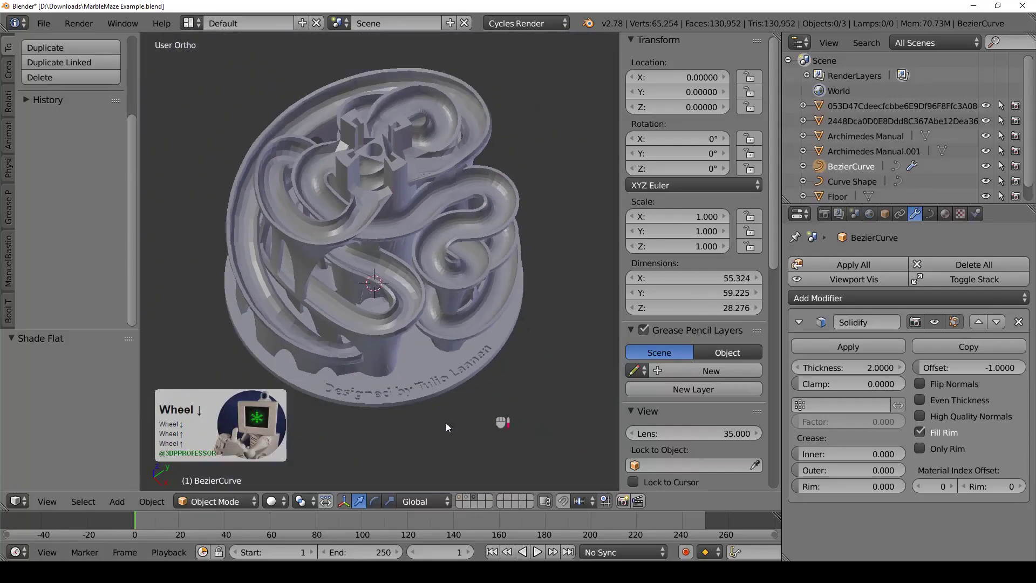
{"action": "middle_click_drag", "start_coordinate": [460, 357], "coordinate": [439, 305]}
{"action": "scroll", "coordinate": [439, 306], "scroll_direction": "up", "scroll_amount": 4}
{"action": "middle_click", "coordinate": [419, 151]}
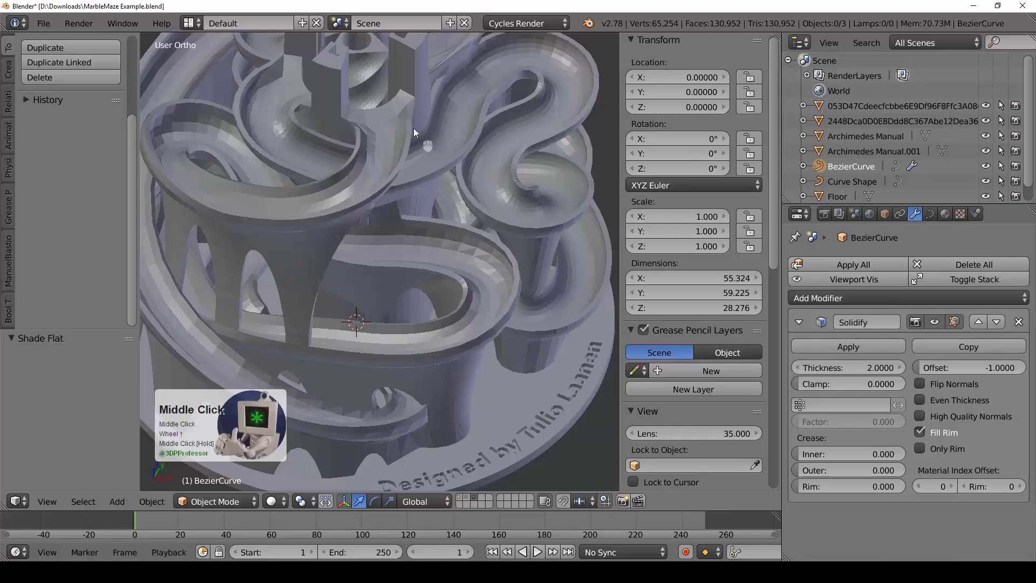
{"action": "middle_click_drag", "start_coordinate": [431, 241], "coordinate": [410, 208]}
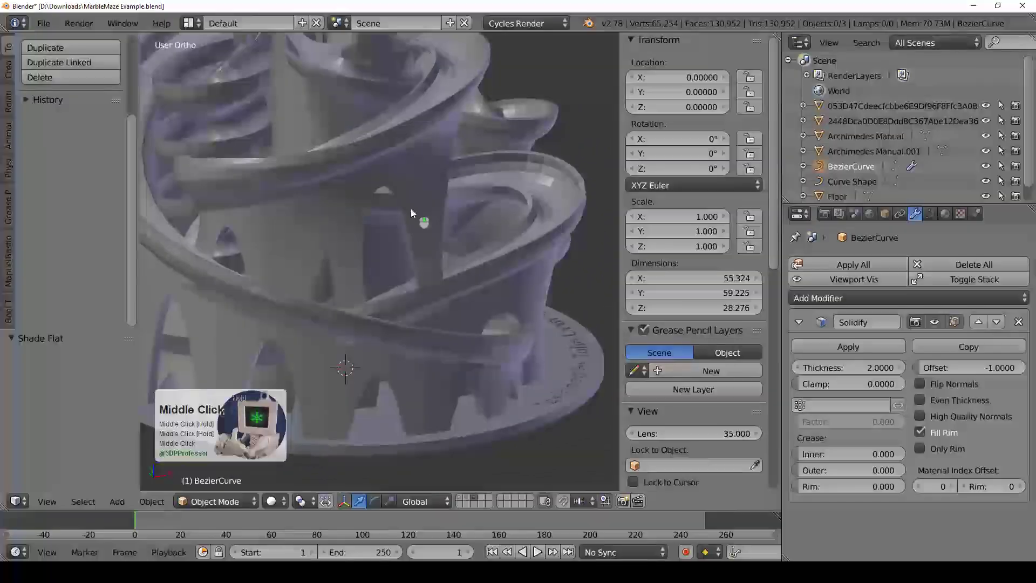
Switch between the rectangular and round marble machines to compare their track supports.
{"action": "left_click", "coordinate": [465, 497]}
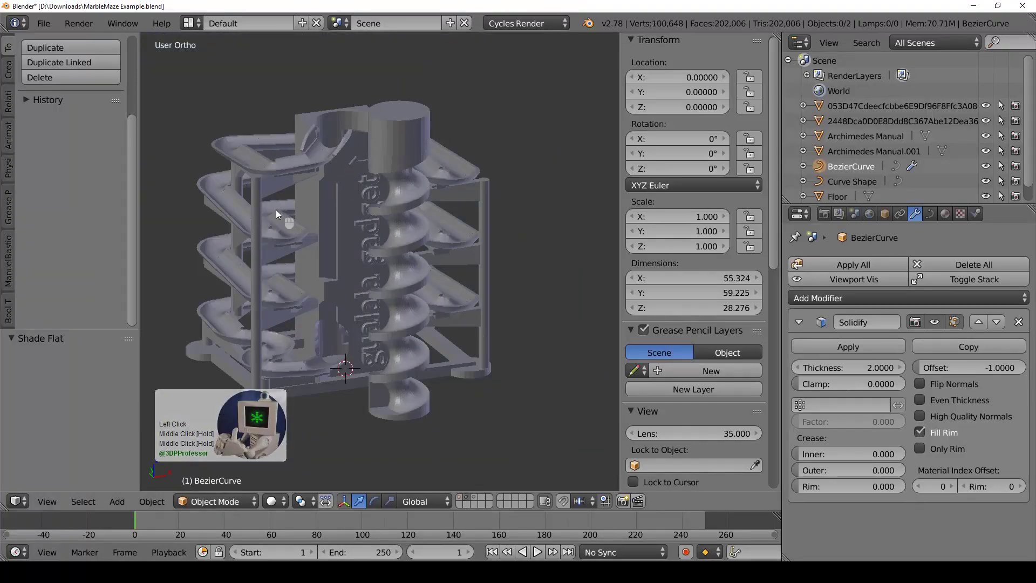
{"action": "middle_click_drag", "start_coordinate": [277, 210], "coordinate": [465, 148]}
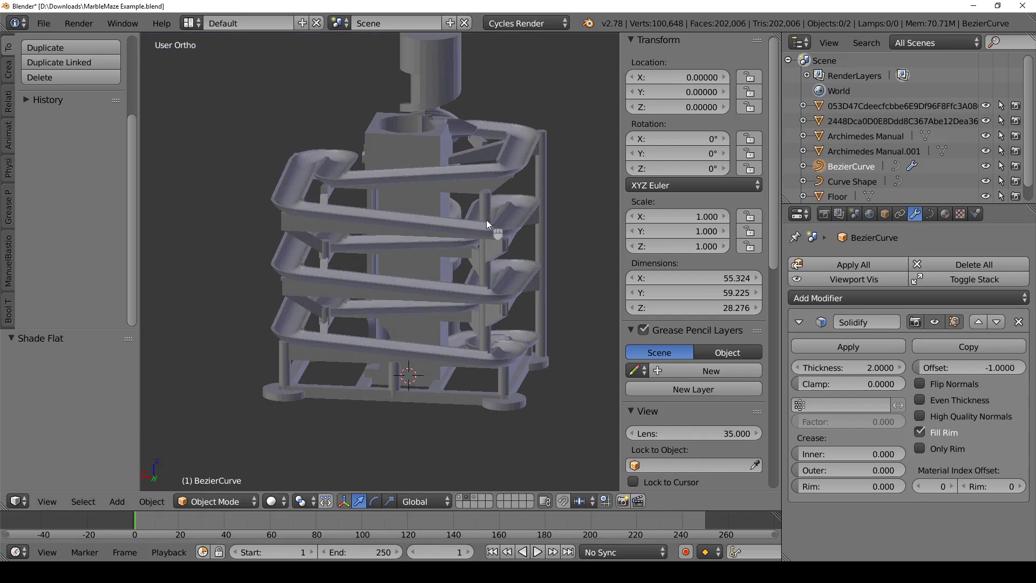
{"action": "left_click", "coordinate": [474, 497]}
{"action": "scroll", "coordinate": [442, 135], "scroll_direction": "down", "scroll_amount": 2}
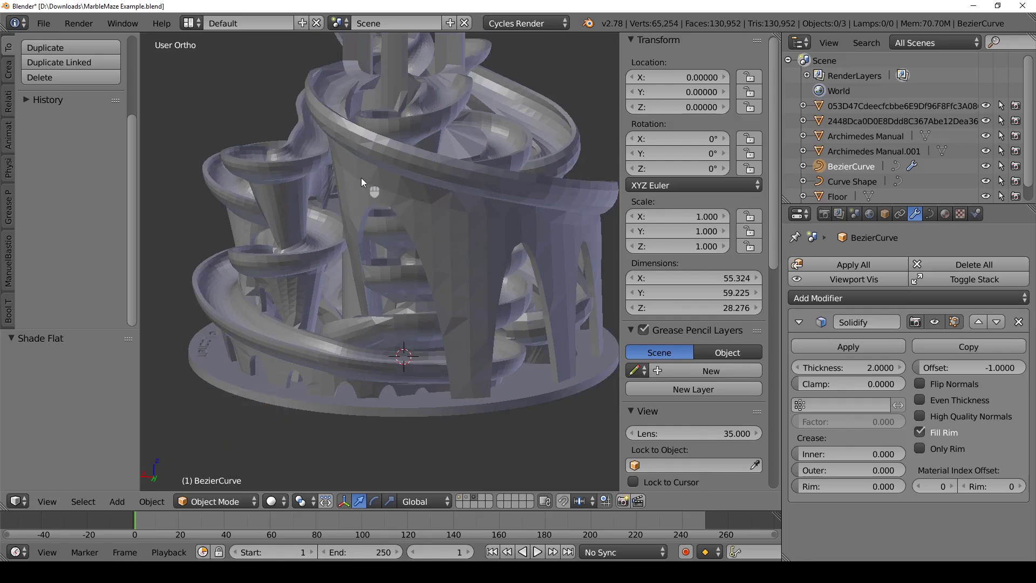
Examine the round marble machine's curved tracks from above and close up, and compare them with the Bezier track on its own layer.
{"action": "middle_click_drag", "start_coordinate": [438, 93], "coordinate": [388, 157]}
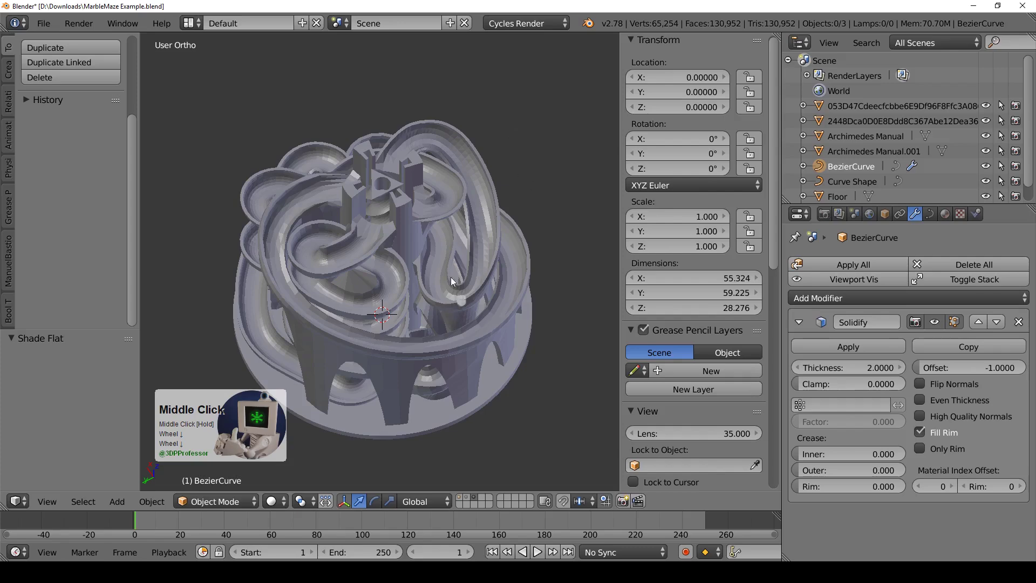
{"action": "middle_click_drag", "start_coordinate": [468, 257], "coordinate": [429, 254]}
{"action": "scroll", "coordinate": [477, 203], "scroll_direction": "up", "scroll_amount": 1}
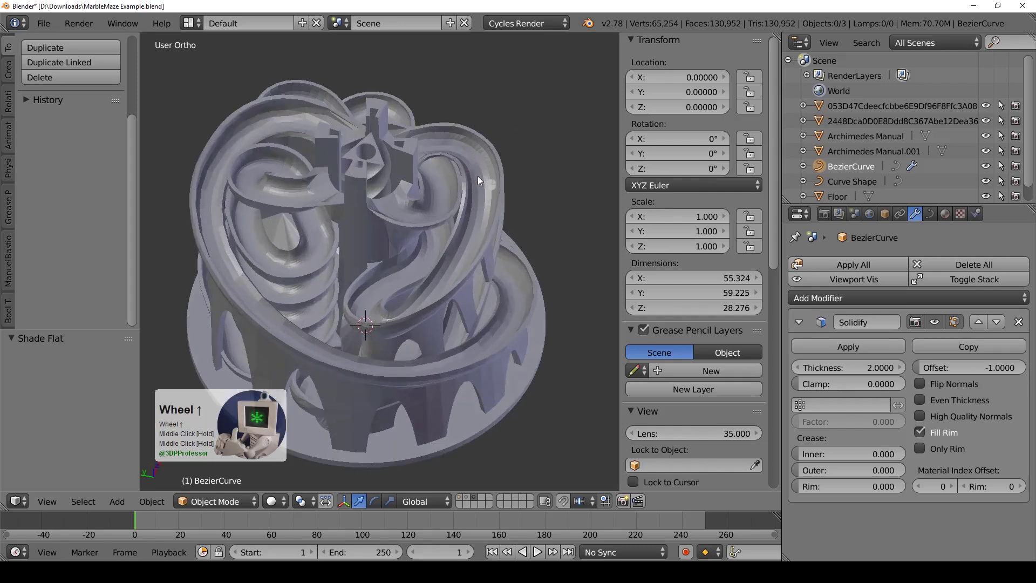
{"action": "middle_click_drag", "start_coordinate": [480, 230], "coordinate": [424, 192]}
{"action": "scroll", "coordinate": [425, 206], "scroll_direction": "up", "scroll_amount": 2}
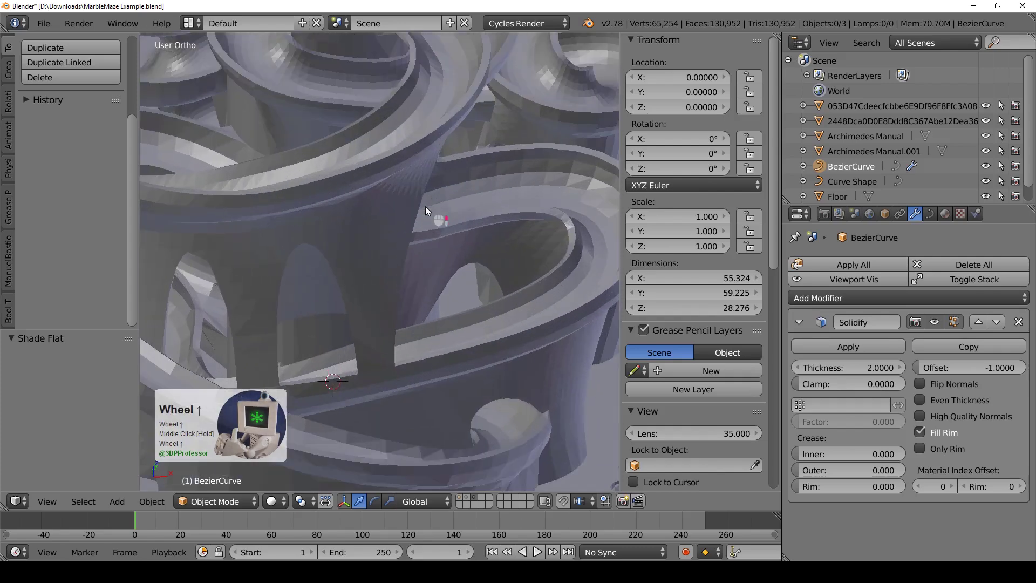
{"action": "scroll", "coordinate": [428, 195], "scroll_direction": "down", "scroll_amount": 2}
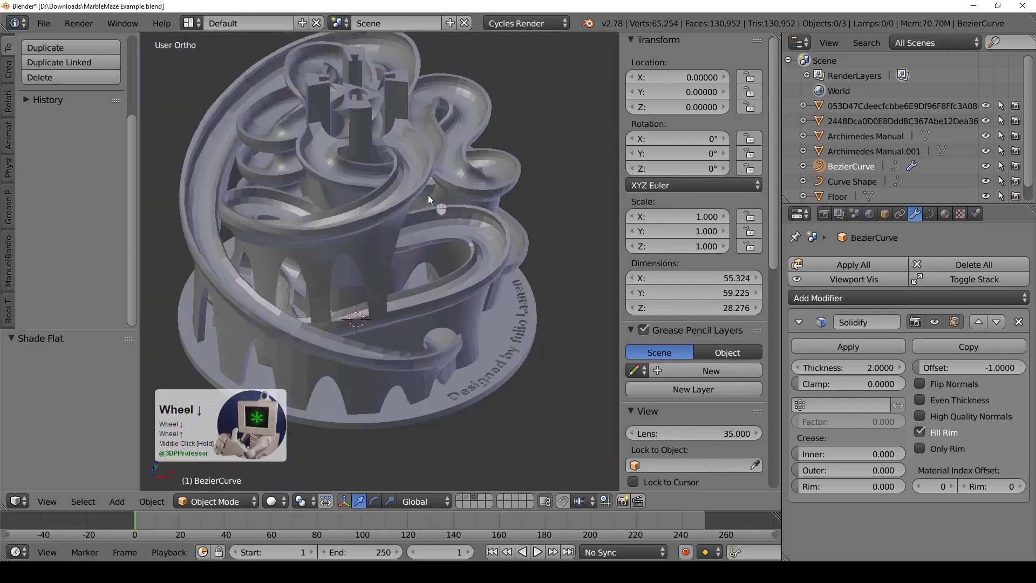
{"action": "left_click", "coordinate": [459, 496]}
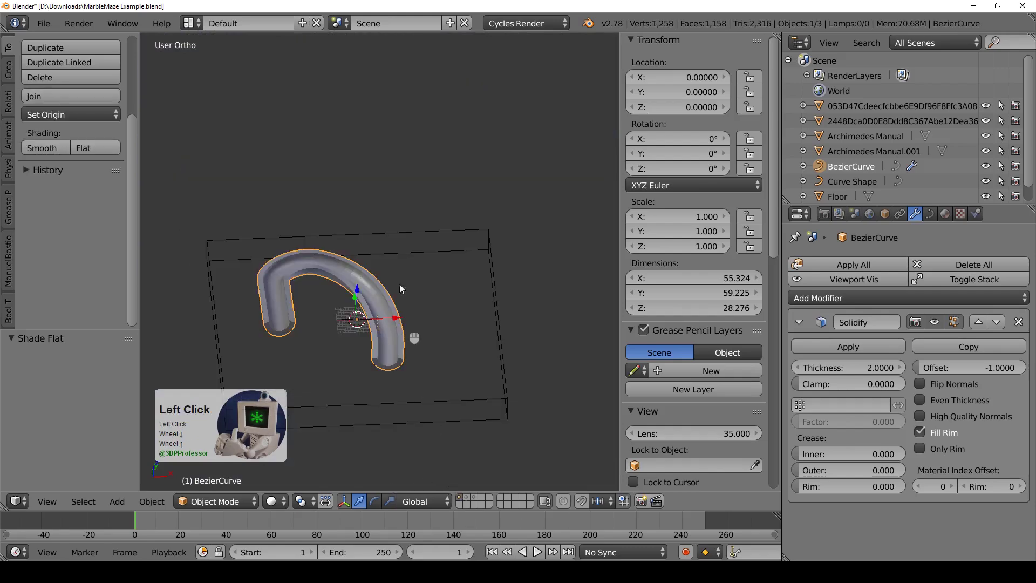
{"action": "left_click", "coordinate": [474, 497]}
Inspect the arches, walls and columns beneath the round marble machine's tracks from several sides and up close.
{"action": "middle_click_drag", "start_coordinate": [510, 310], "coordinate": [477, 280]}
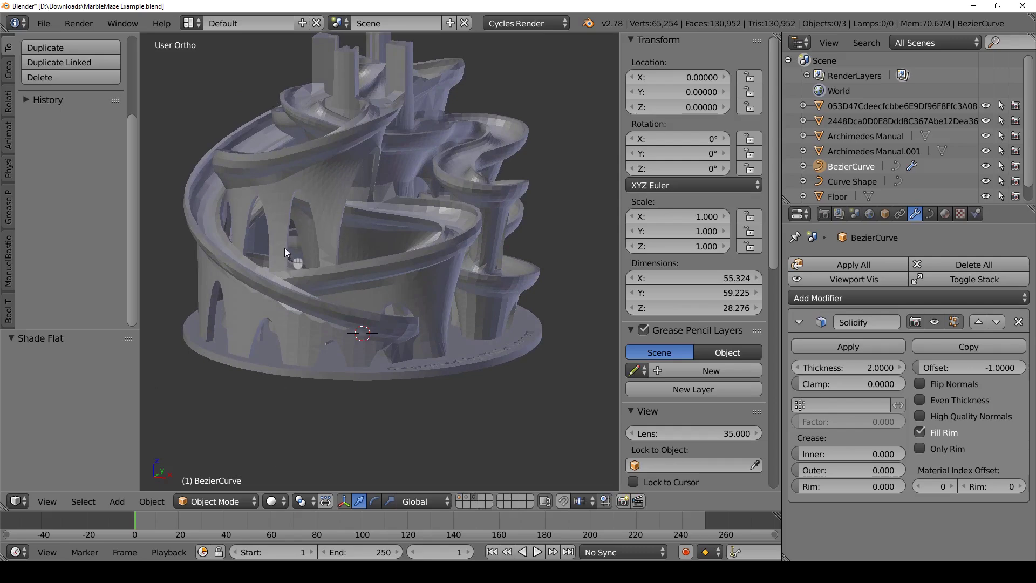
{"action": "middle_click_drag", "start_coordinate": [335, 235], "coordinate": [306, 270]}
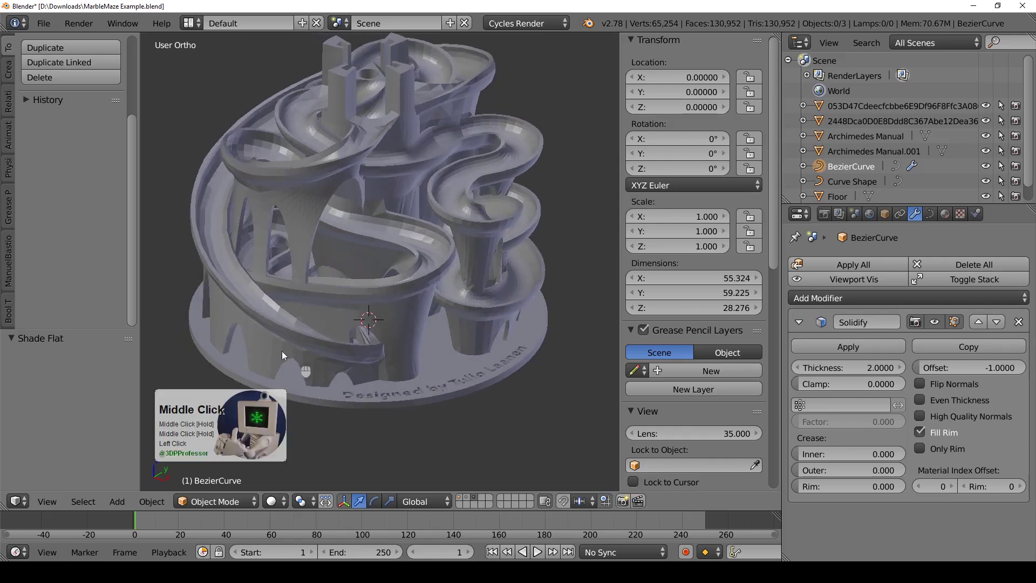
{"action": "middle_click_drag", "start_coordinate": [264, 350], "coordinate": [392, 240]}
{"action": "scroll", "coordinate": [404, 287], "scroll_direction": "up", "scroll_amount": 4}
{"action": "middle_click_drag", "start_coordinate": [405, 287], "coordinate": [365, 186]}
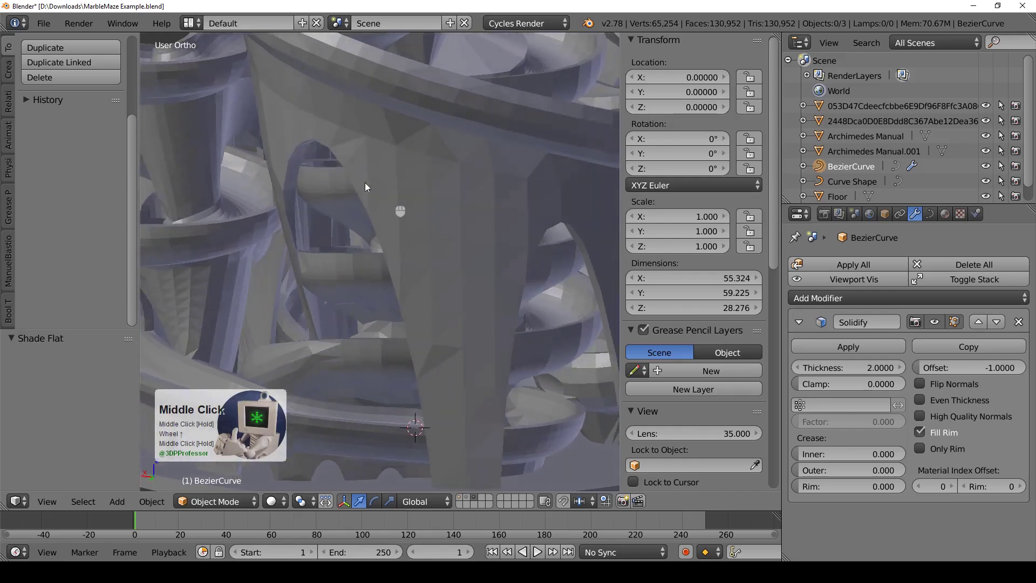
{"action": "middle_click_drag", "start_coordinate": [298, 263], "coordinate": [431, 236]}
{"action": "scroll", "coordinate": [346, 262], "scroll_direction": "down", "scroll_amount": 5}
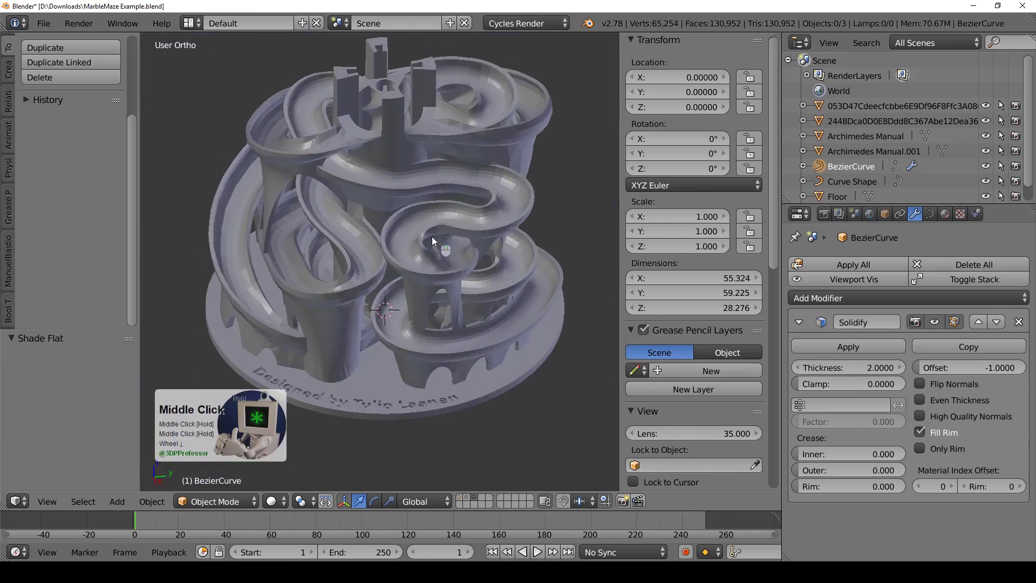
{"action": "scroll", "coordinate": [467, 179], "scroll_direction": "down", "scroll_amount": 3}
{"action": "middle_click_drag", "start_coordinate": [467, 179], "coordinate": [394, 274]}
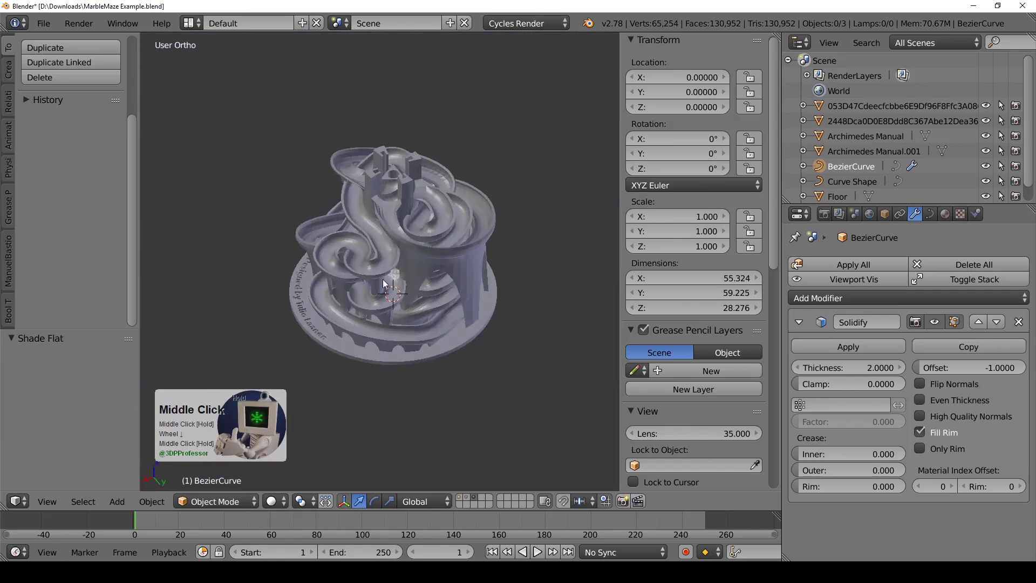
Alternate between the layers of the rectangular and round marble machines to compare their overall support structures, ending on the round one.
{"action": "left_click", "coordinate": [464, 497]}
{"action": "middle_click_drag", "start_coordinate": [467, 271], "coordinate": [371, 265]}
{"action": "scroll", "coordinate": [419, 267], "scroll_direction": "up", "scroll_amount": 4}
{"action": "left_click", "coordinate": [466, 501]}
{"action": "scroll", "coordinate": [452, 302], "scroll_direction": "down", "scroll_amount": 4}
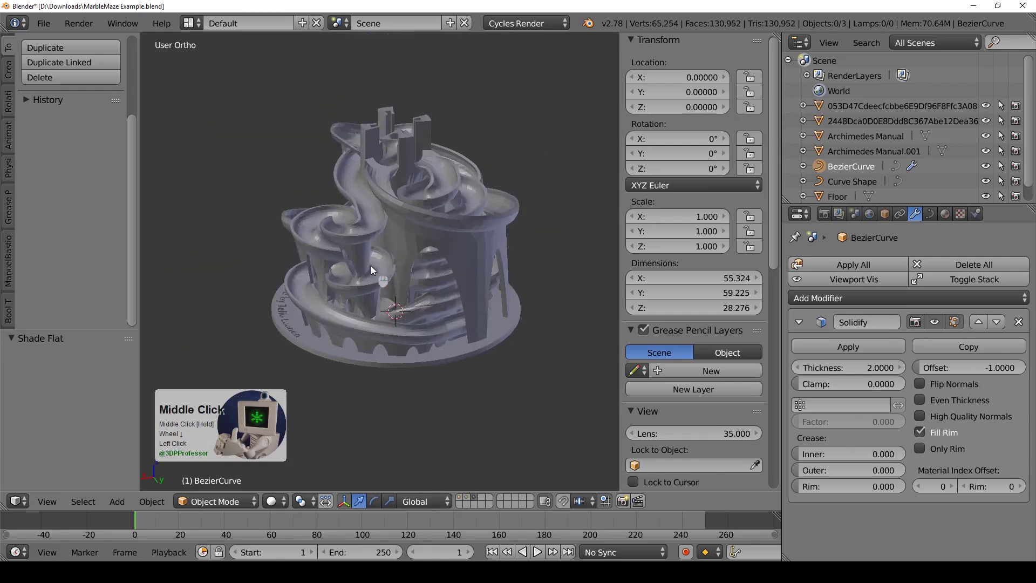
{"action": "scroll", "coordinate": [371, 265], "scroll_direction": "up", "scroll_amount": 2}
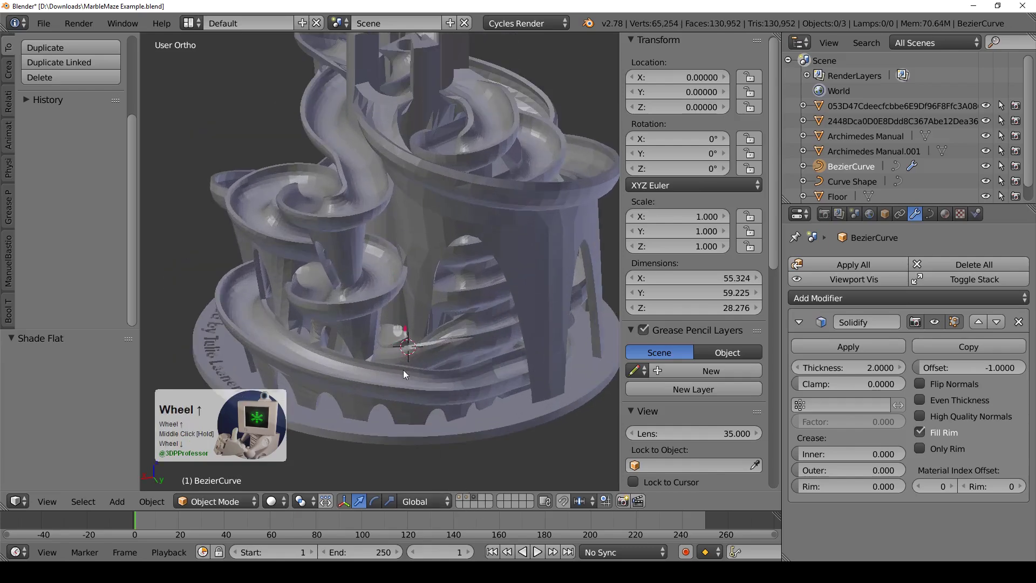
{"action": "left_click", "coordinate": [467, 497]}
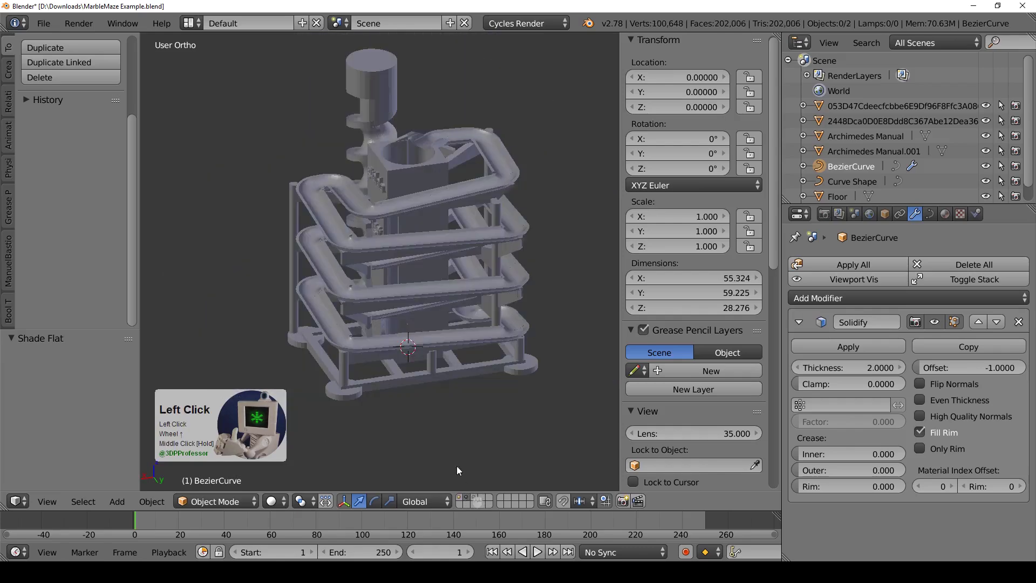
{"action": "left_click", "coordinate": [472, 495]}
{"action": "scroll", "coordinate": [446, 267], "scroll_direction": "down", "scroll_amount": 3}
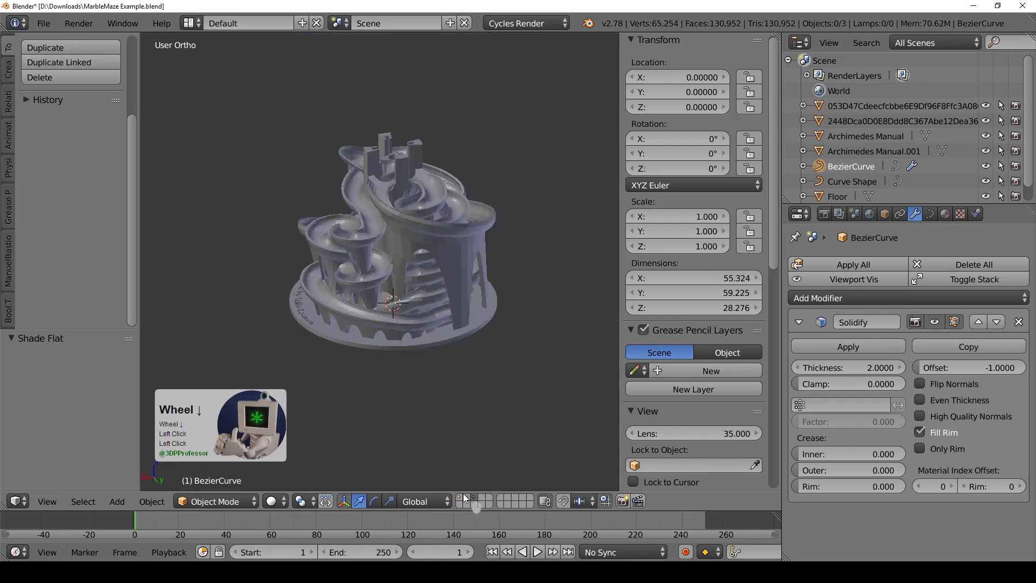